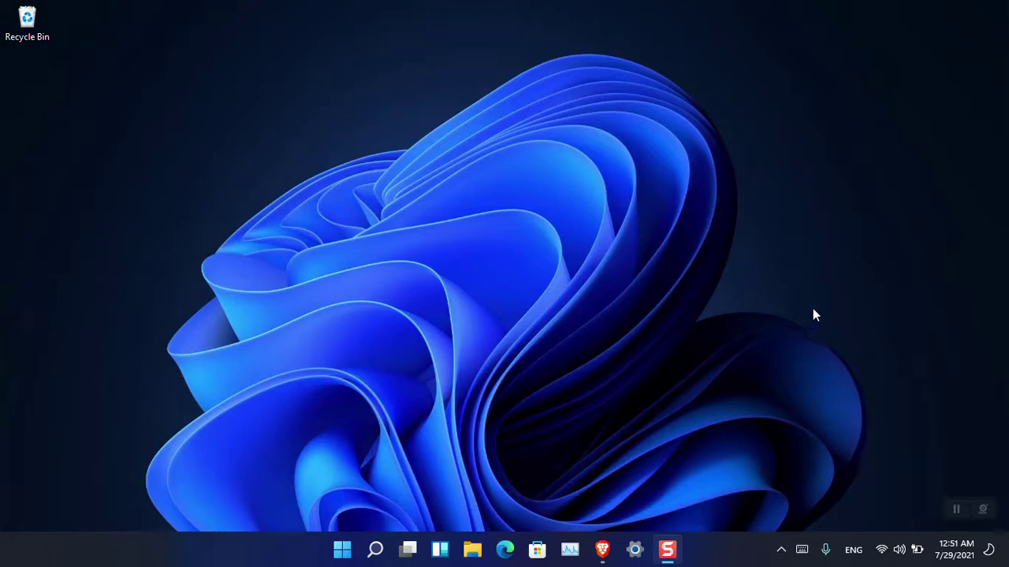
Step: Go to the Clipboard page in Settings and toggle Clipboard history on, then back off
click(634, 549)
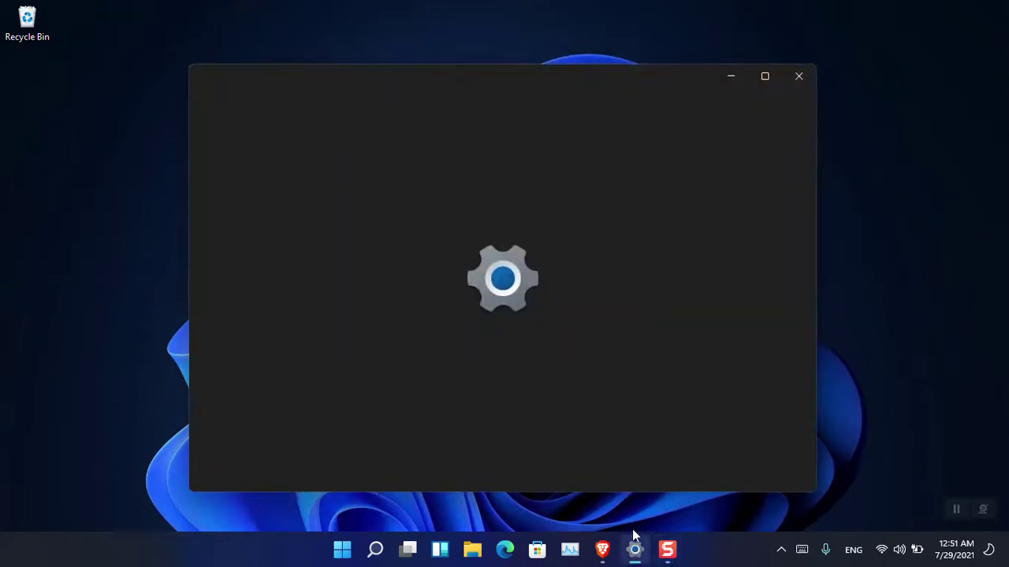
scroll(729, 330, down, 4)
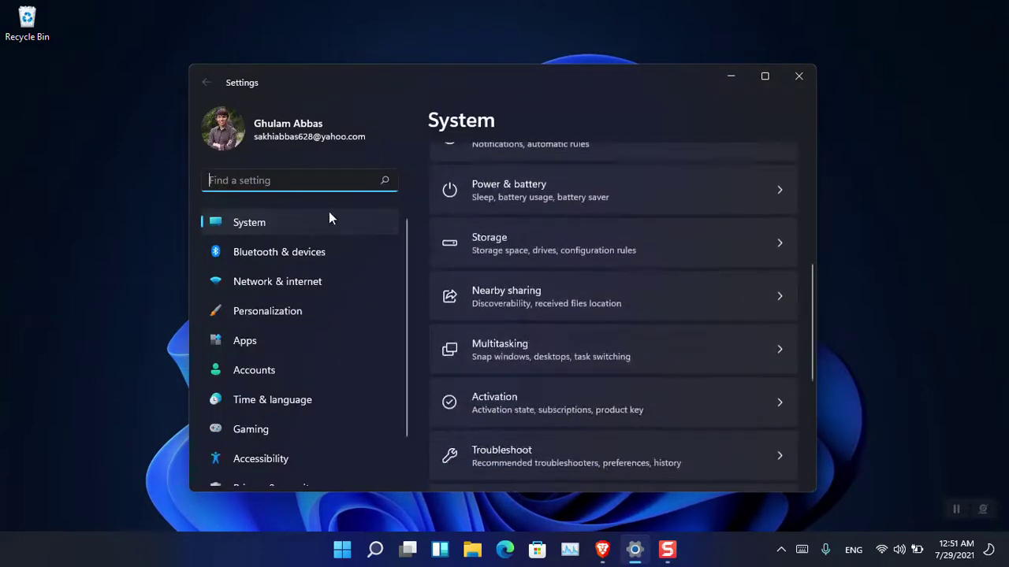
scroll(544, 319, down, 5)
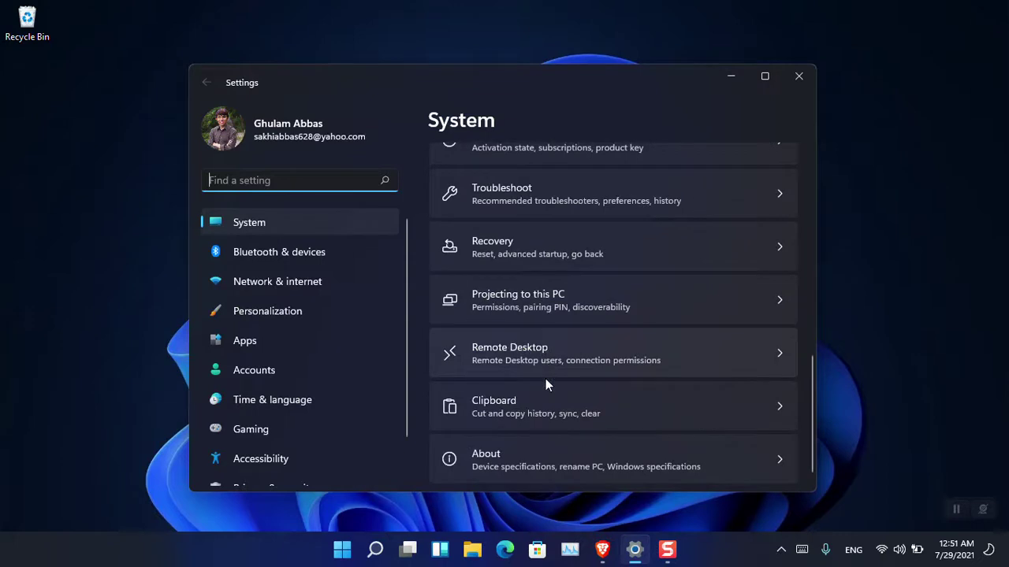
click(776, 405)
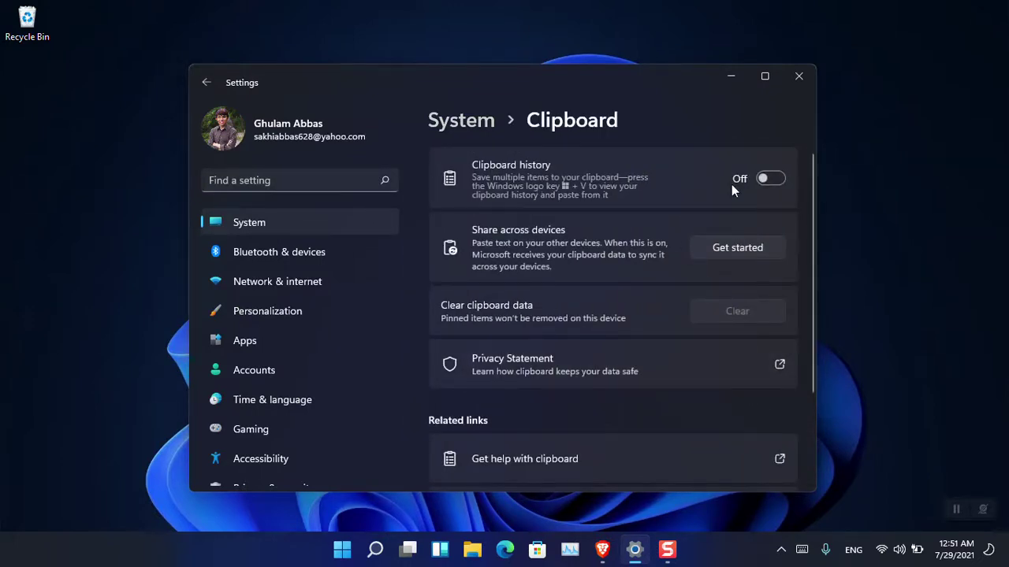
click(770, 181)
click(772, 180)
Step: Turn on clipboard history from the Win+V panel, close Settings, and return to Brave's IntoZoom page
key(super+v)
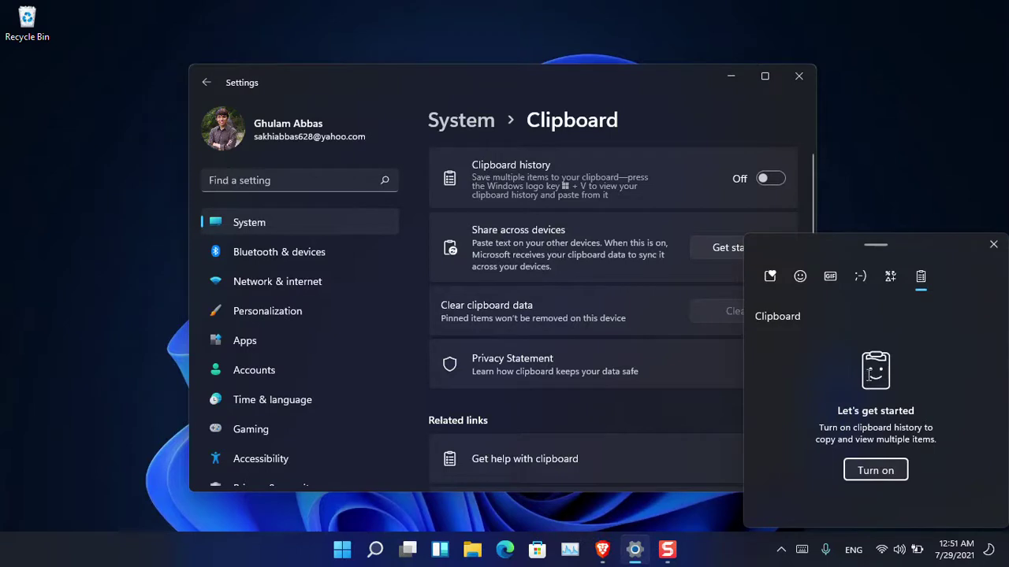
click(876, 470)
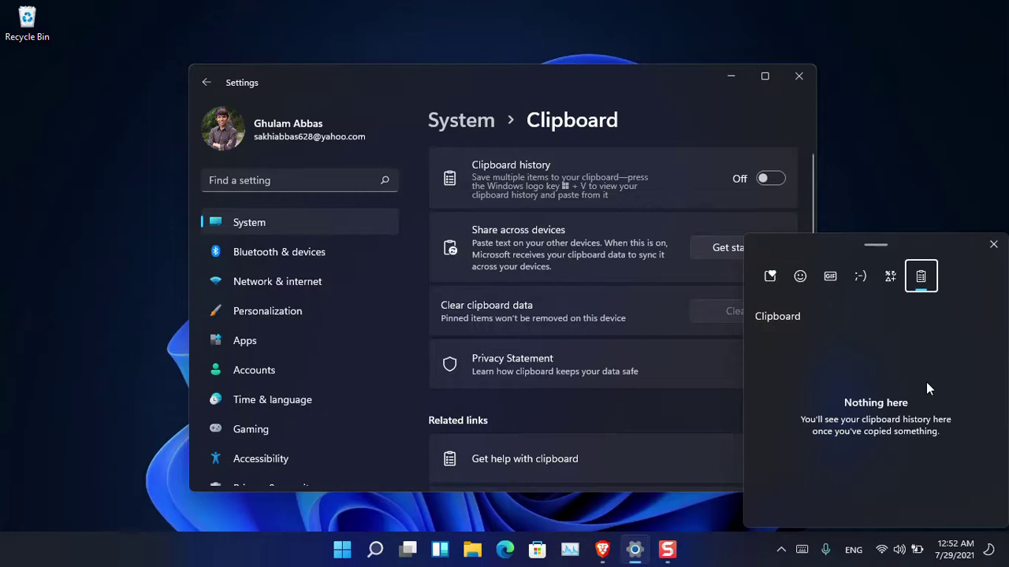
click(800, 76)
click(800, 75)
click(600, 551)
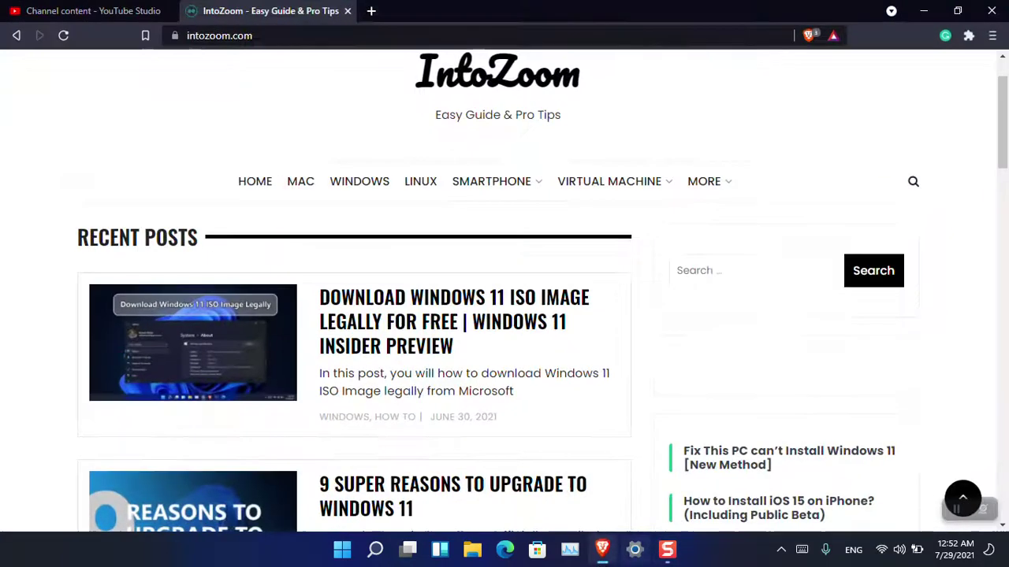
Step: Open the Windows 11 ISO post, copy its first paragraph, and confirm it in clipboard history
click(398, 325)
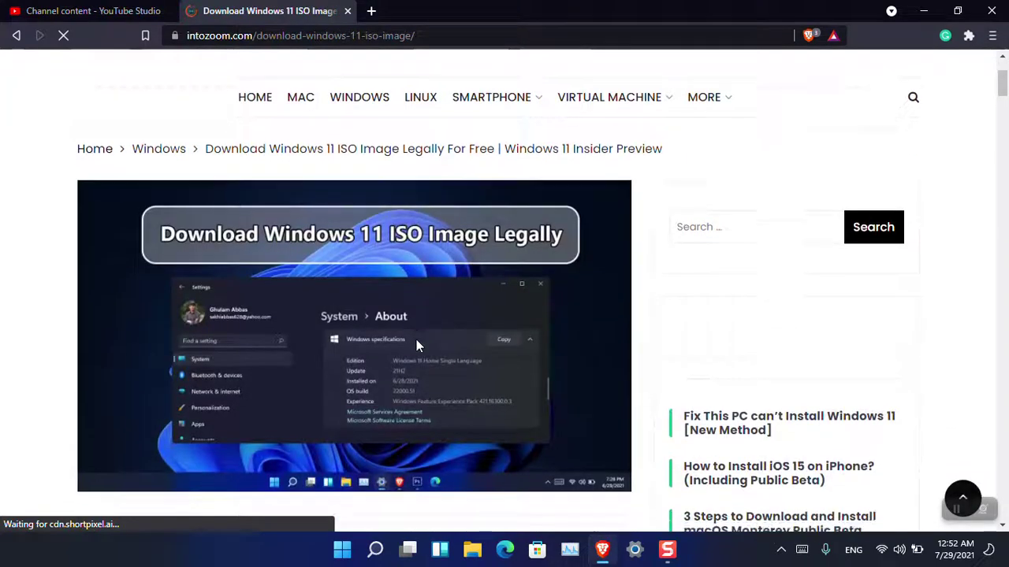
scroll(416, 340, down, 5)
triple_click(331, 272)
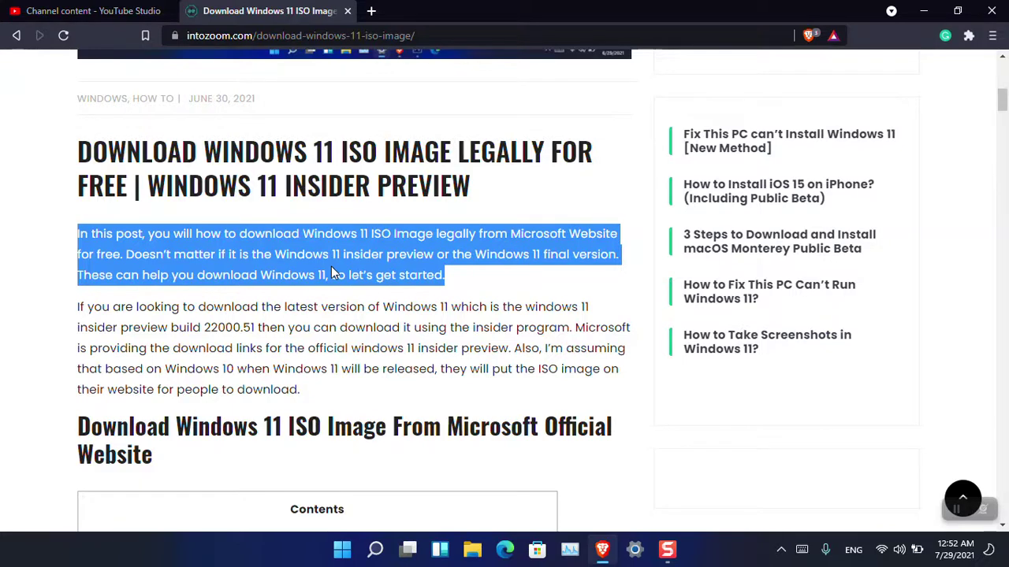
right_click(332, 272)
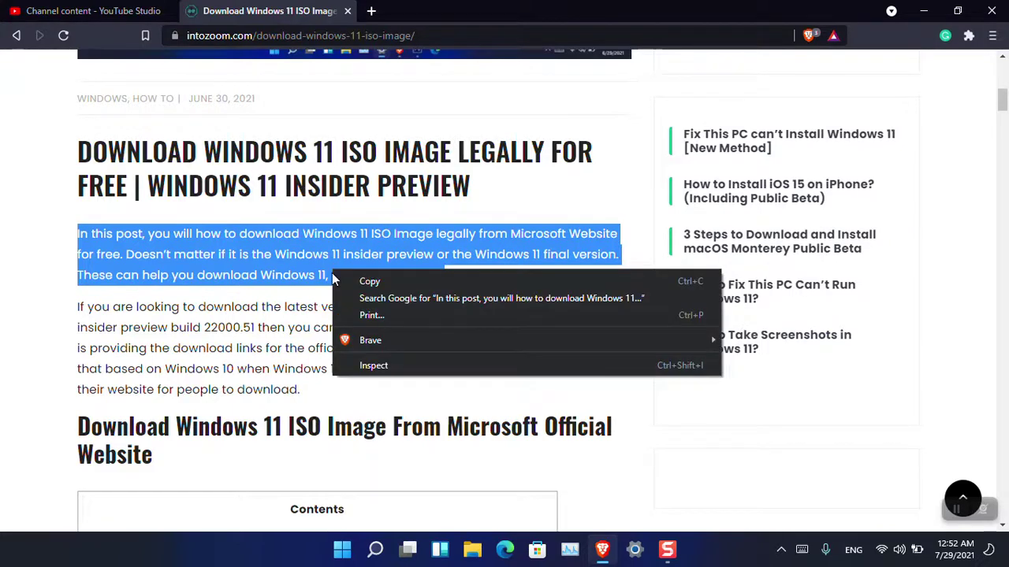
click(356, 278)
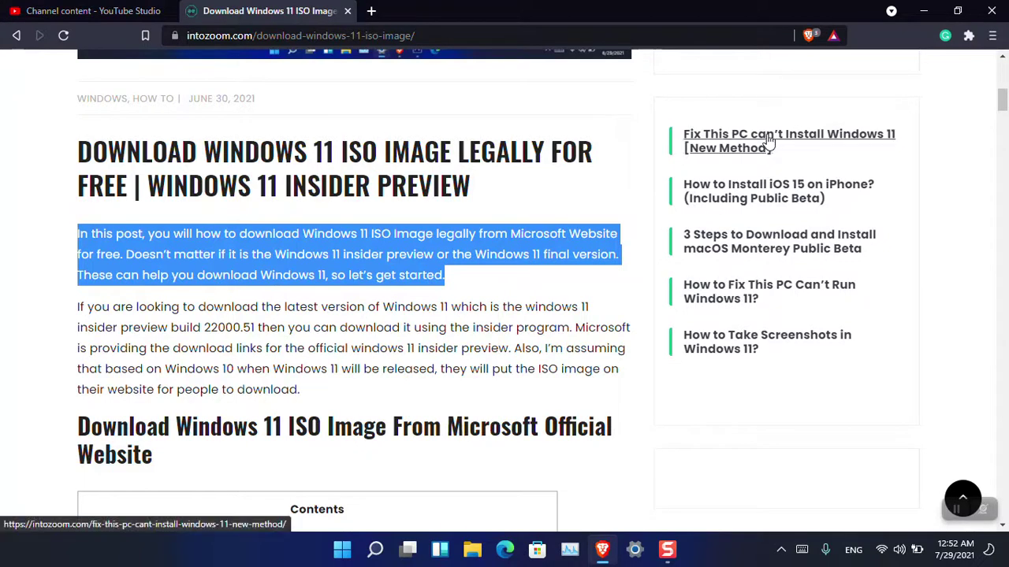
key(super+v)
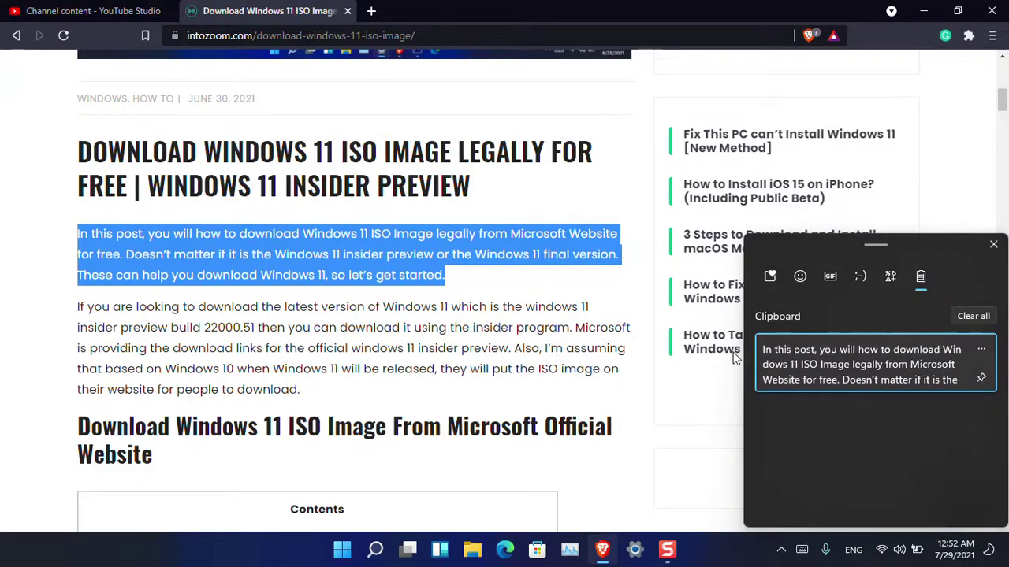
click(454, 371)
Step: Copy and pin the second paragraph, then copy the heading about downloading from Microsoft
triple_click(455, 370)
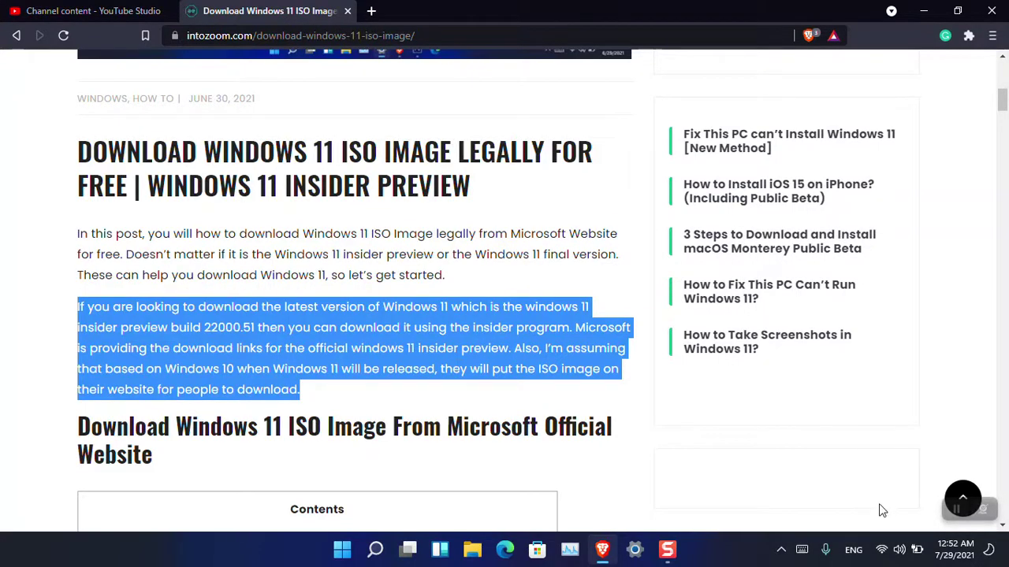
key(super+v)
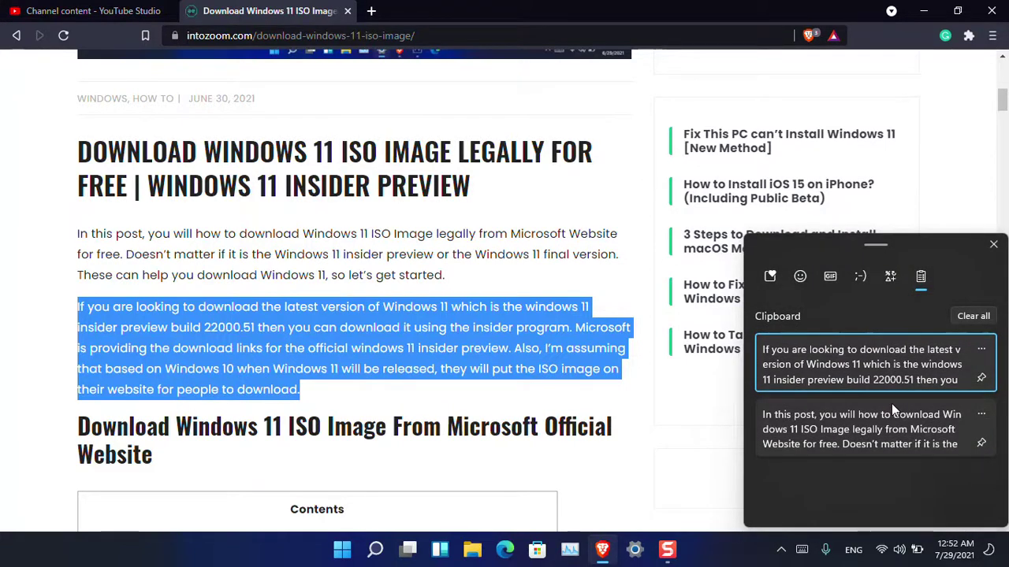
click(983, 379)
triple_click(572, 428)
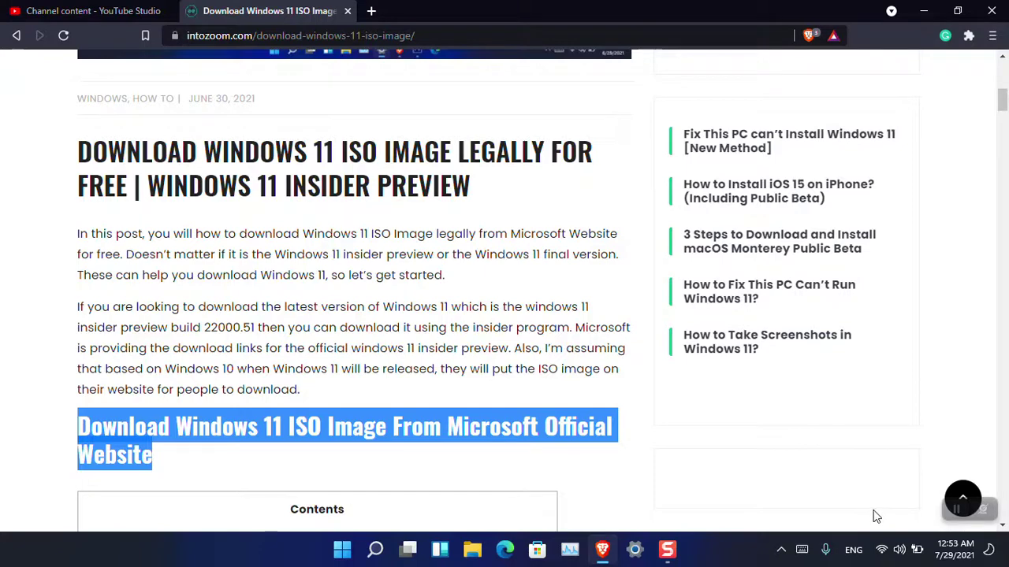
key(super+v)
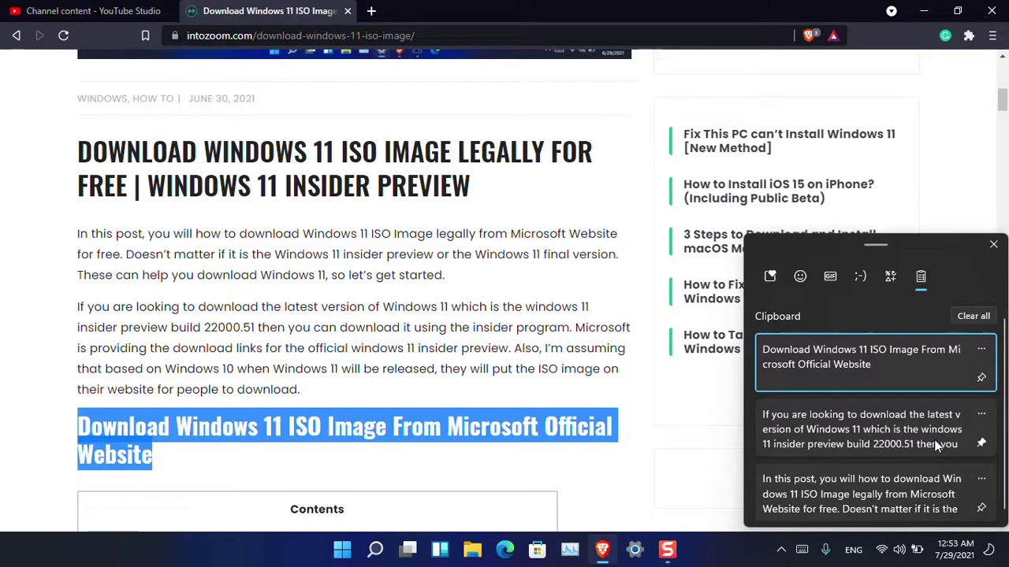
click(694, 36)
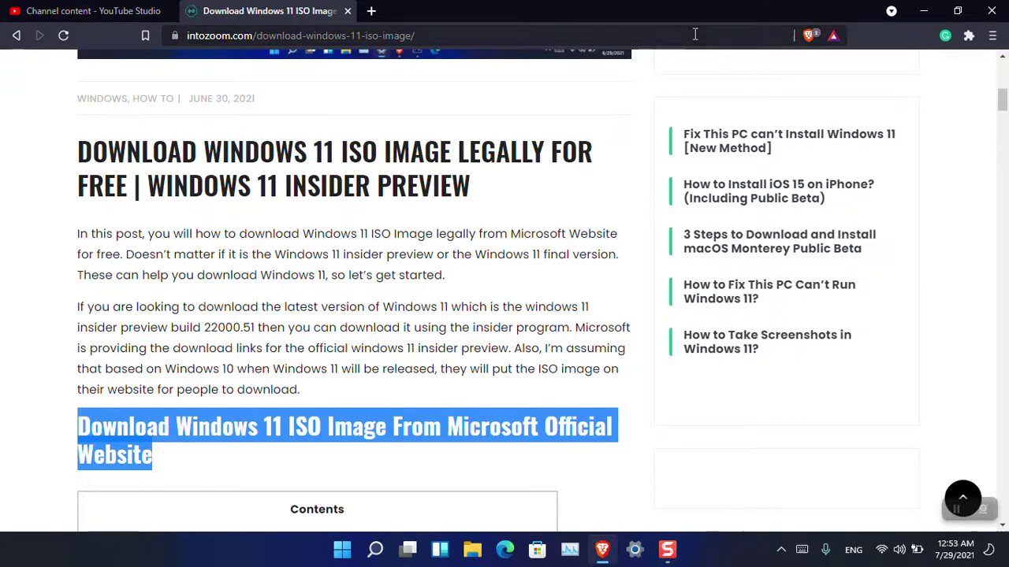
Step: Paste the second paragraph from clipboard history into the address bar, then minimize Brave
click(693, 35)
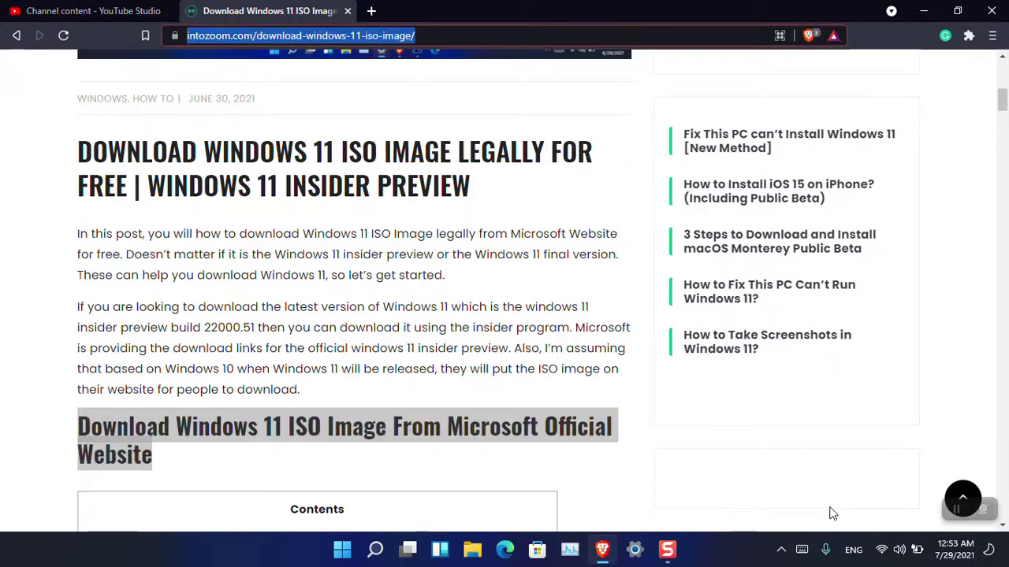
key(super+v)
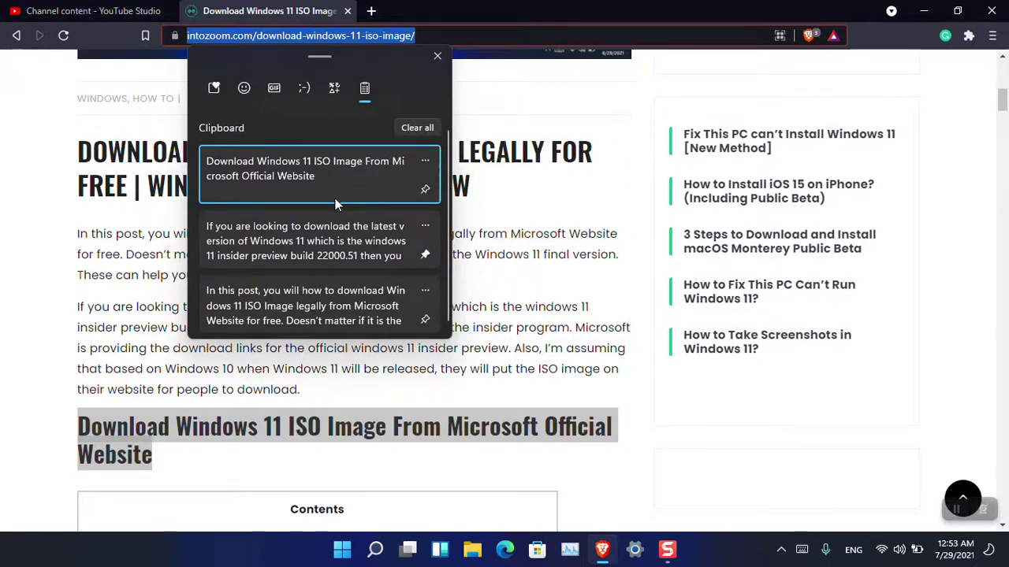
click(329, 235)
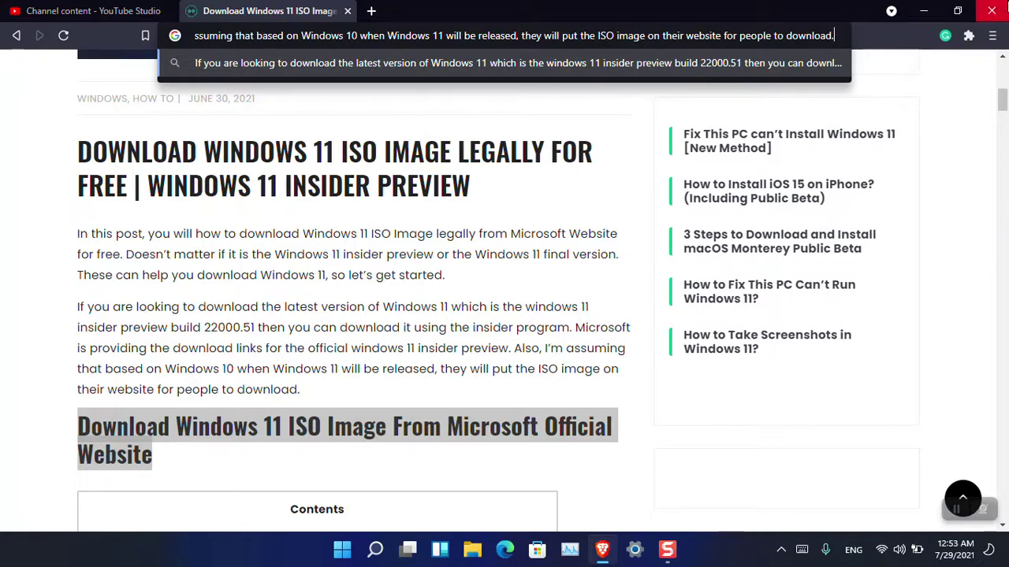
click(923, 11)
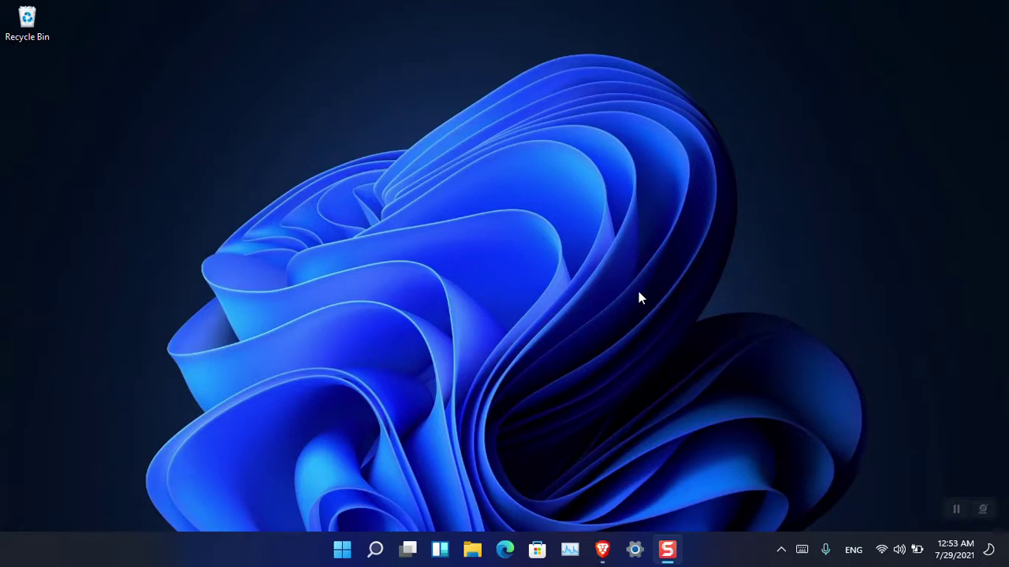
Step: Copy the battery-report file from New Volume (D:), review clipboard history, and close the window
key(super+e)
double_click(655, 394)
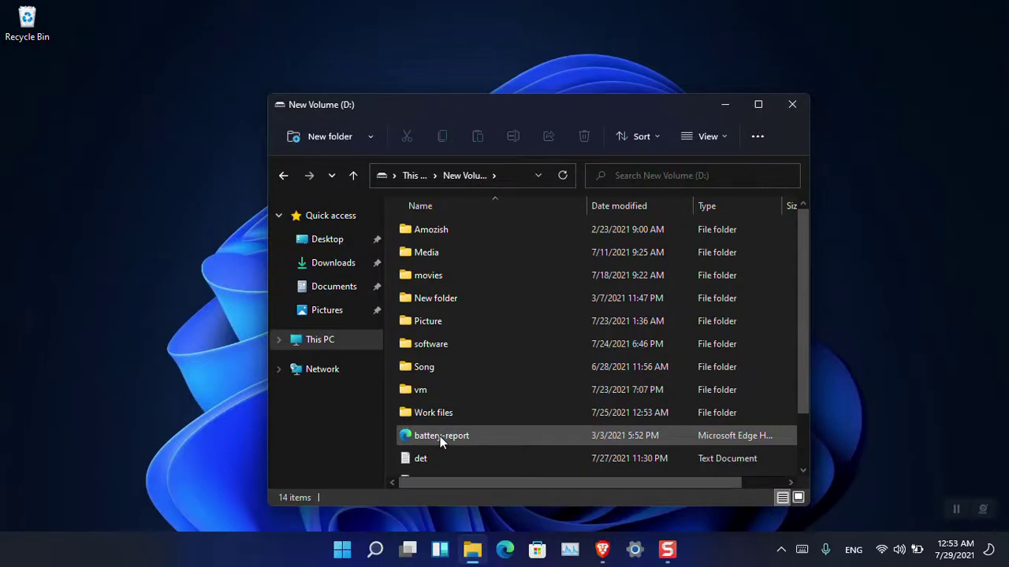
scroll(441, 436, down, 1)
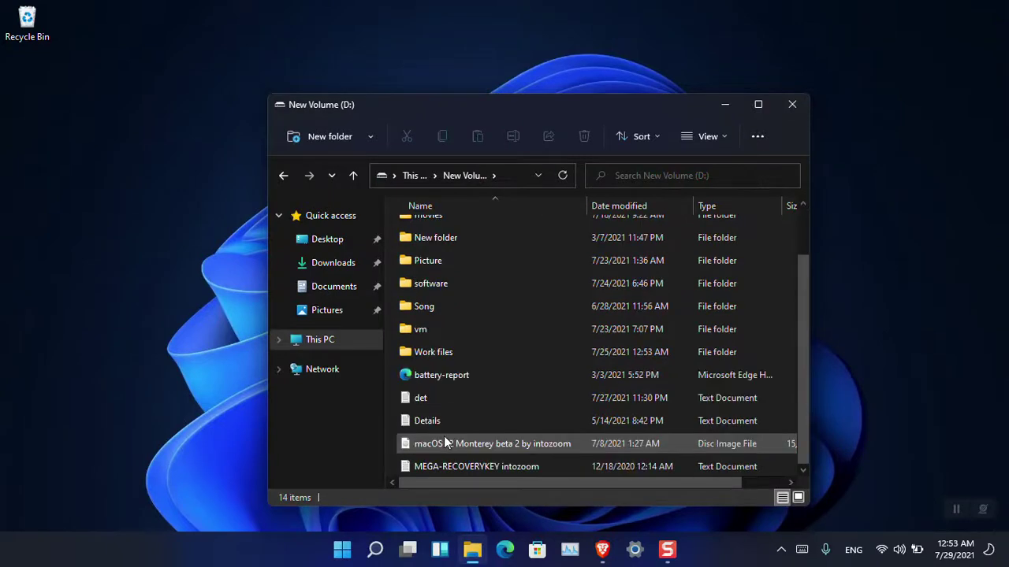
right_click(430, 379)
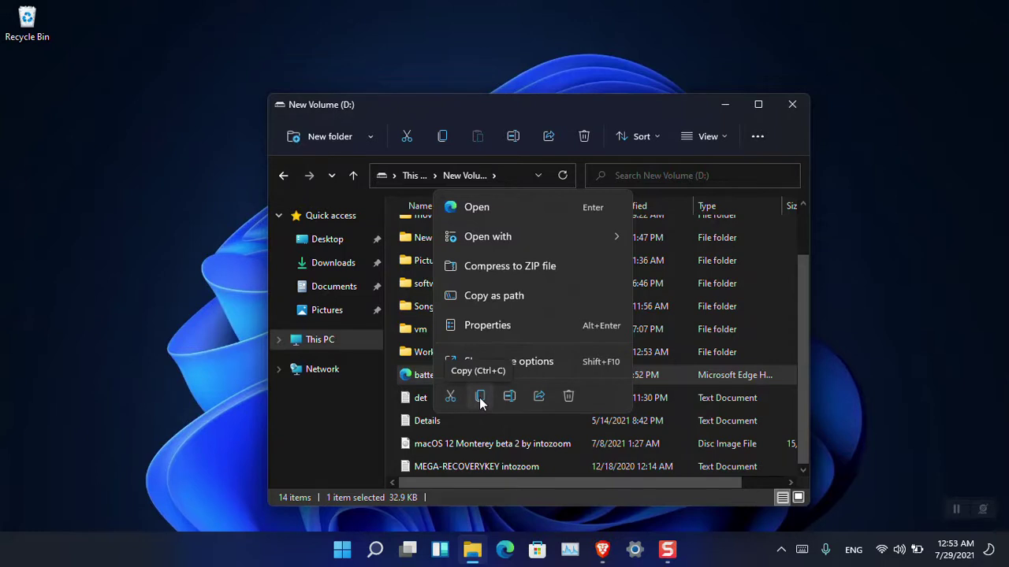
click(480, 396)
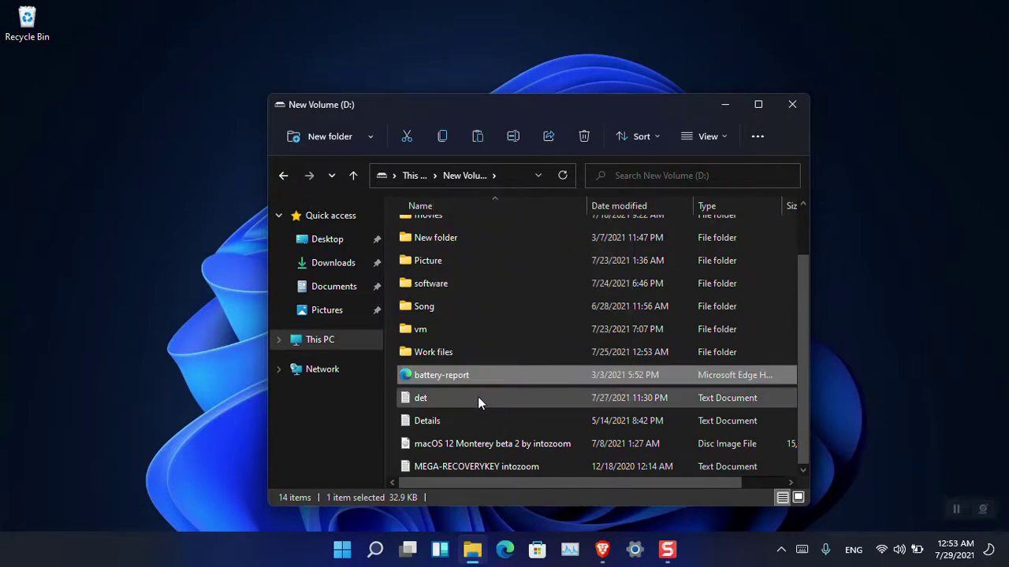
key(super+v)
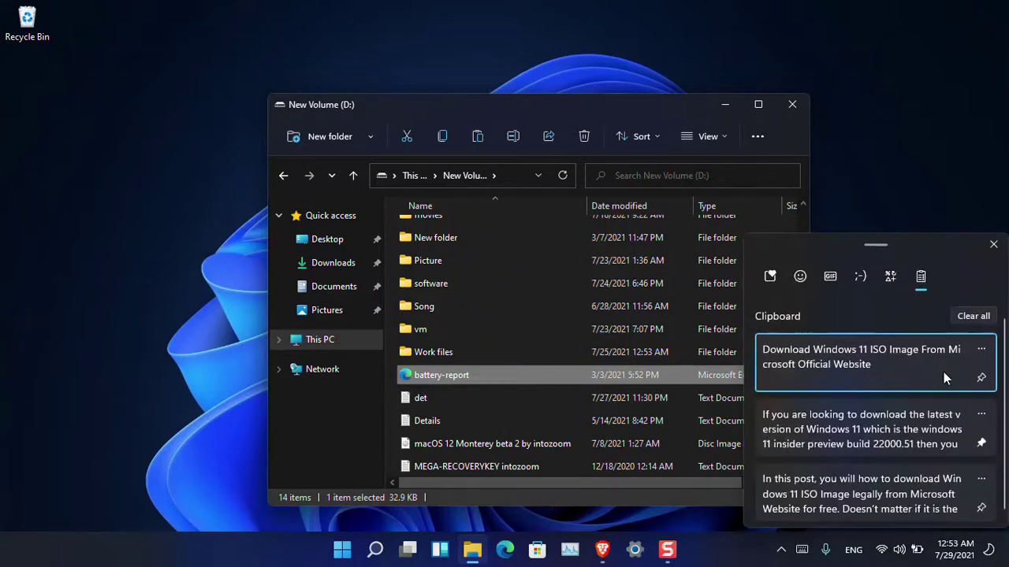
scroll(905, 379, down, 1)
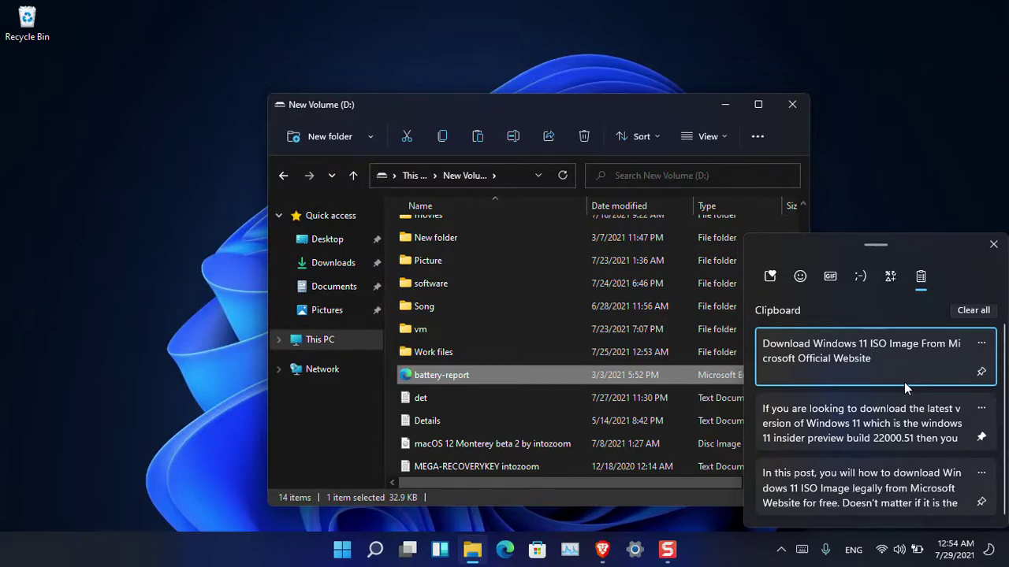
click(792, 104)
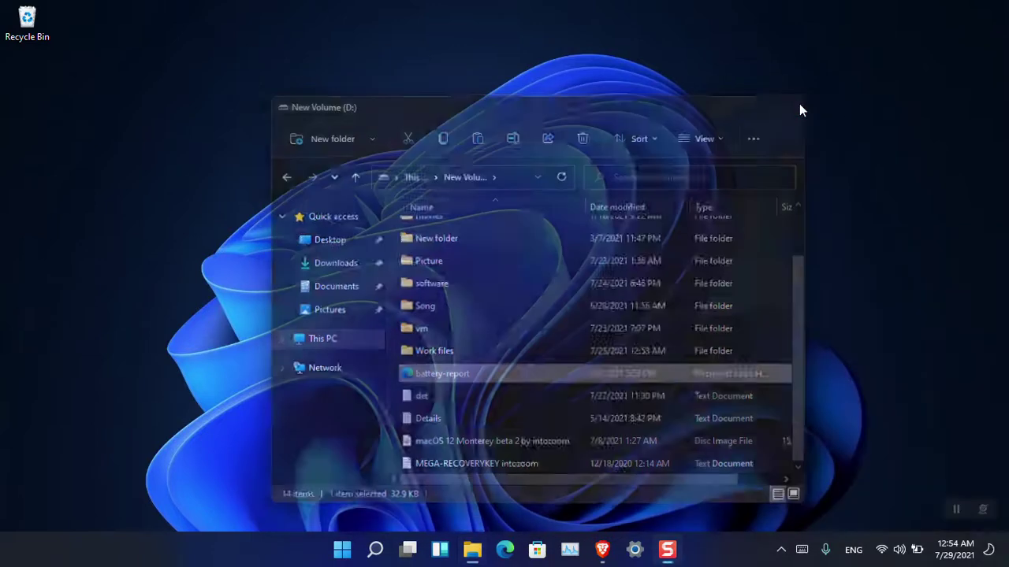
Step: Launch Microsoft Store, check the new screenshot in clipboard history, and close the Store
click(536, 549)
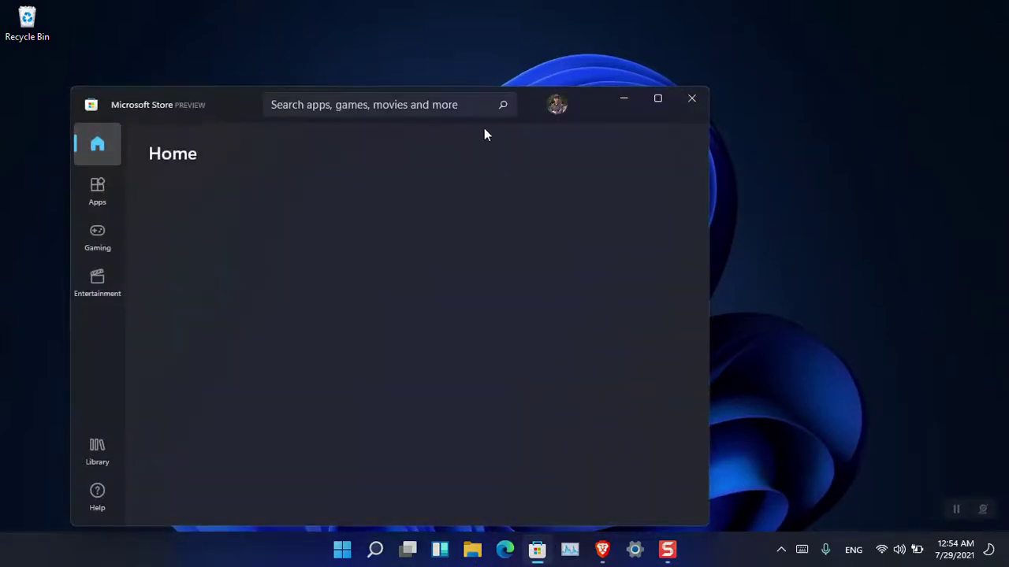
drag(590, 108, 689, 87)
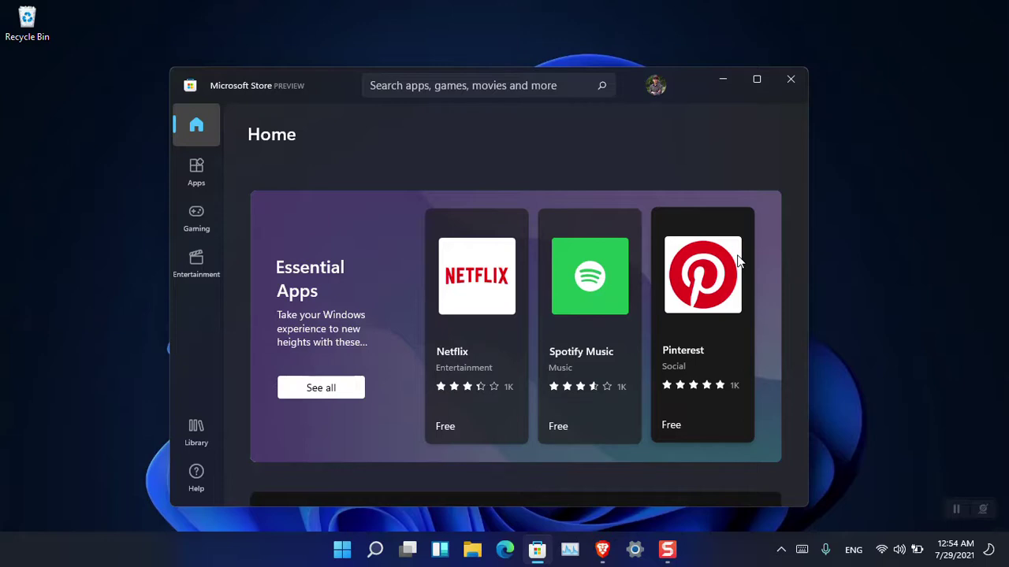
key(super+v)
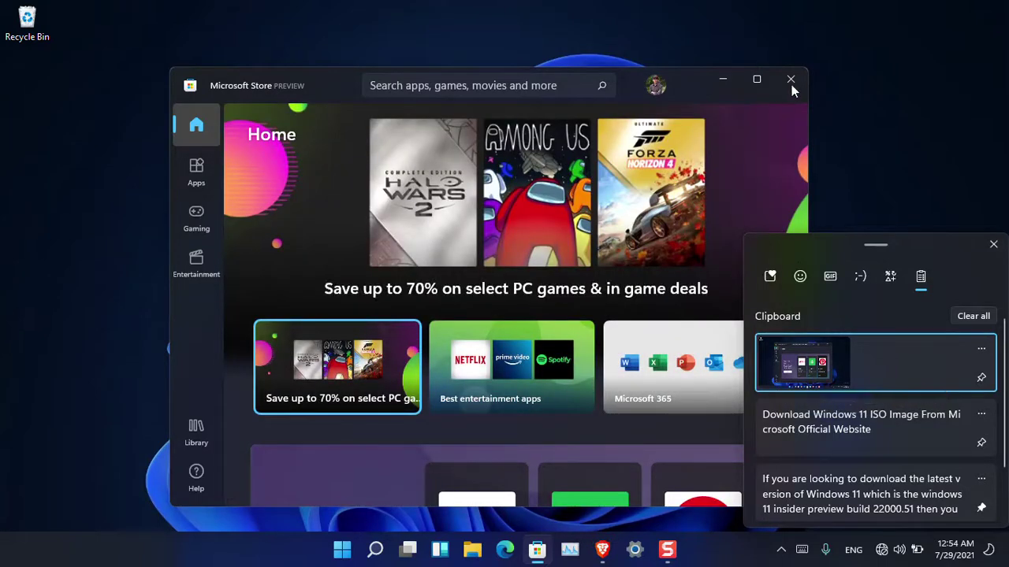
click(791, 81)
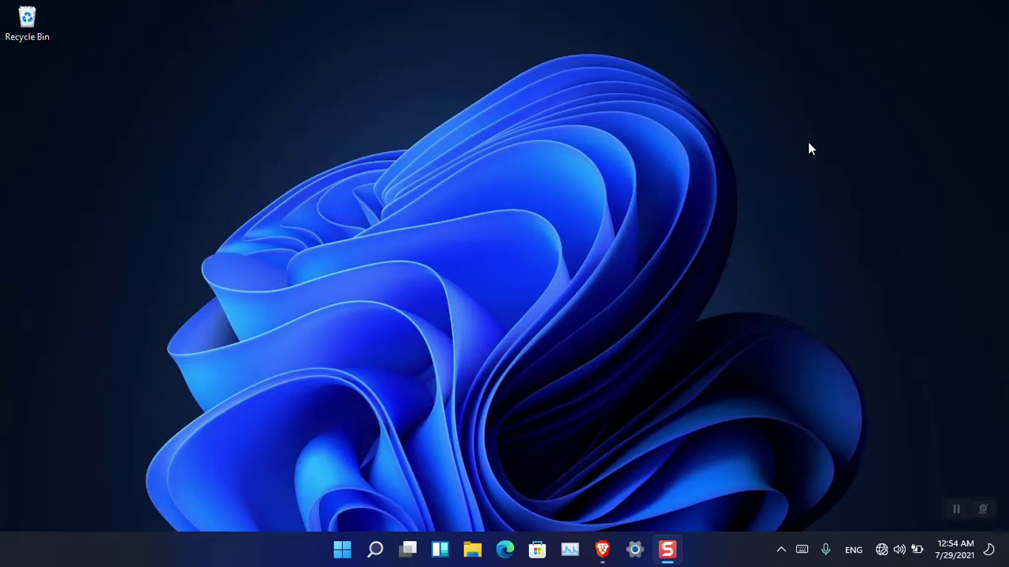
Step: Review the screenshots in clipboard history twice more, then open File Explorer at This PC
key(super+v)
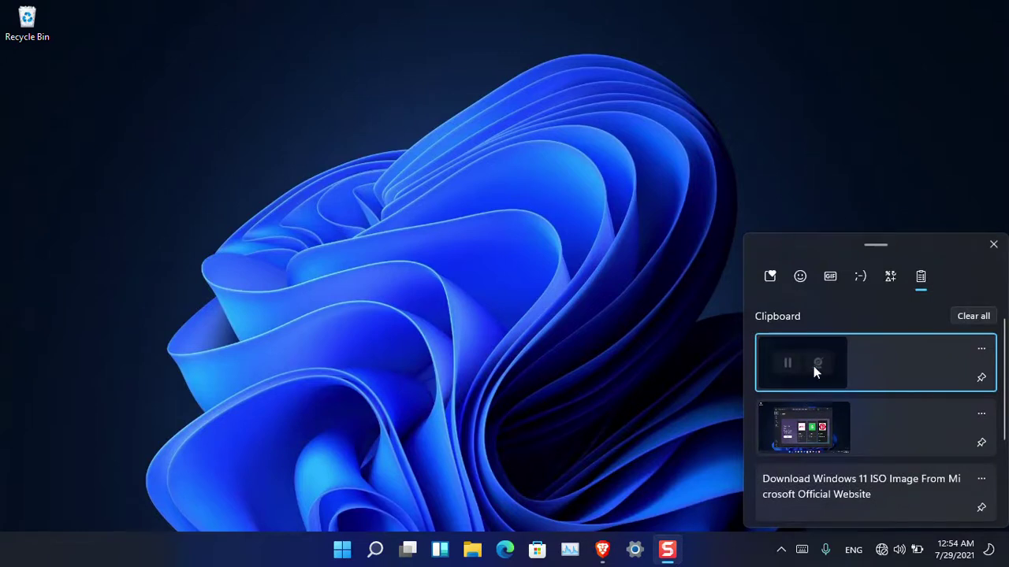
click(993, 244)
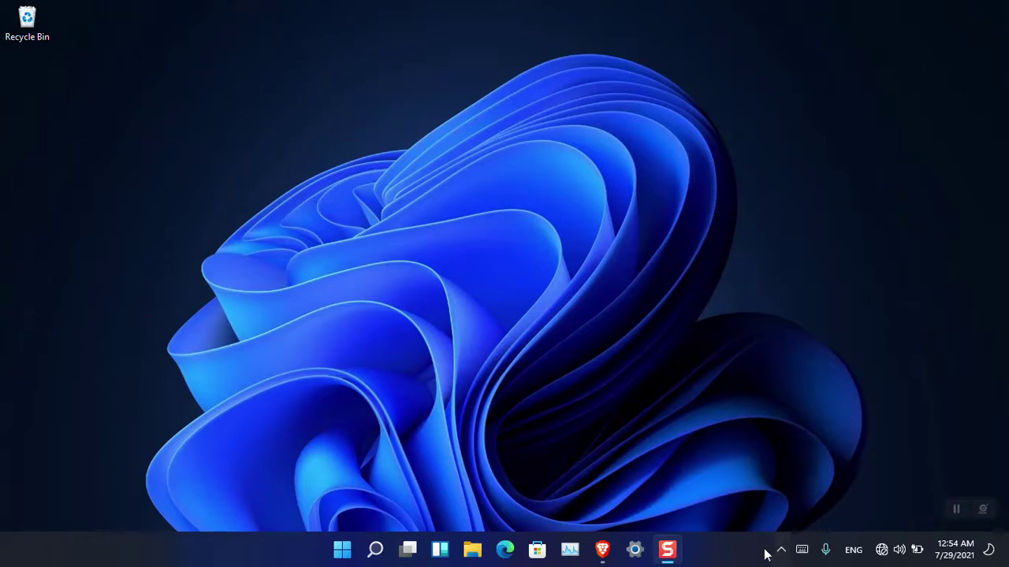
key(super+v)
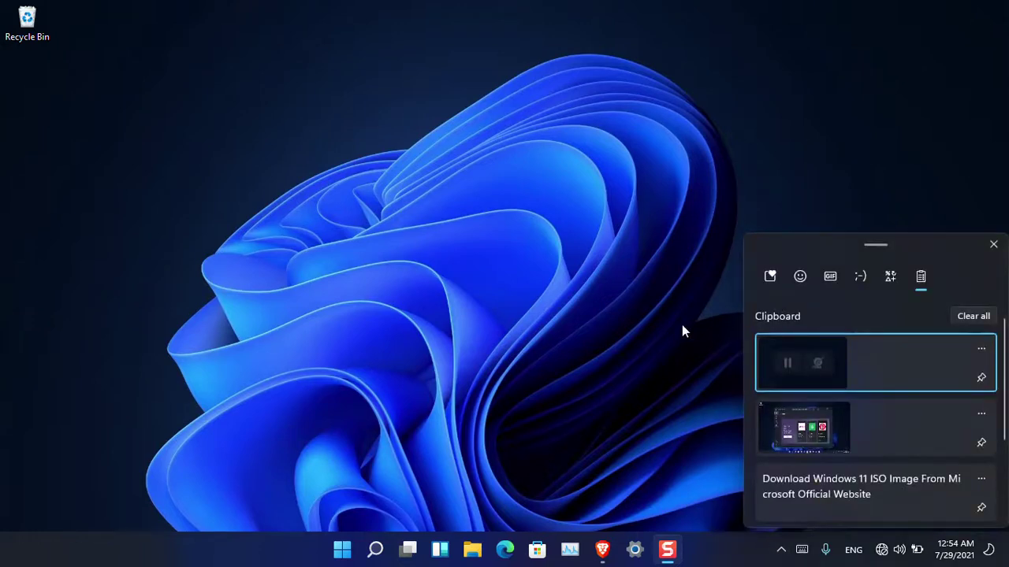
click(473, 309)
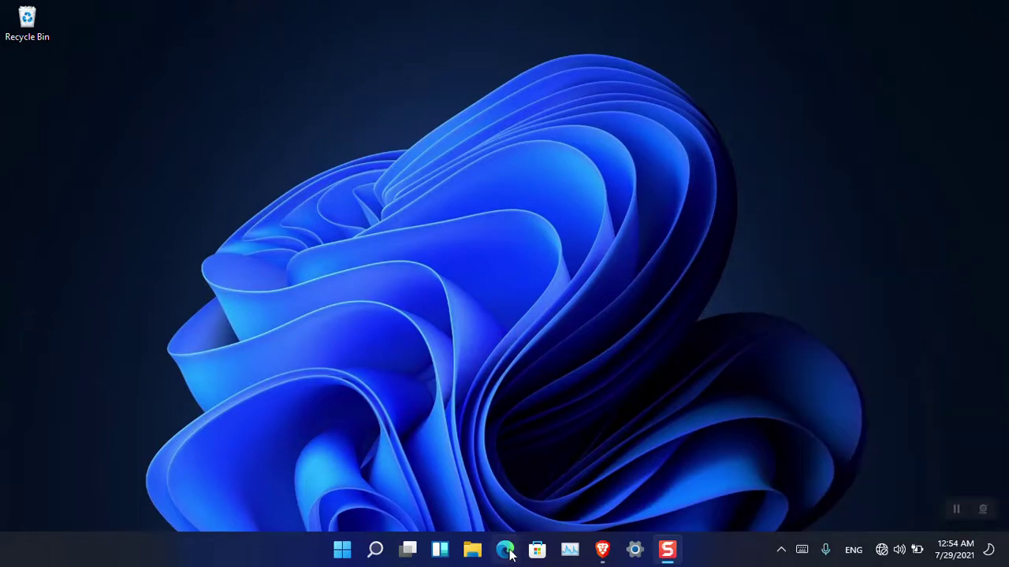
click(472, 549)
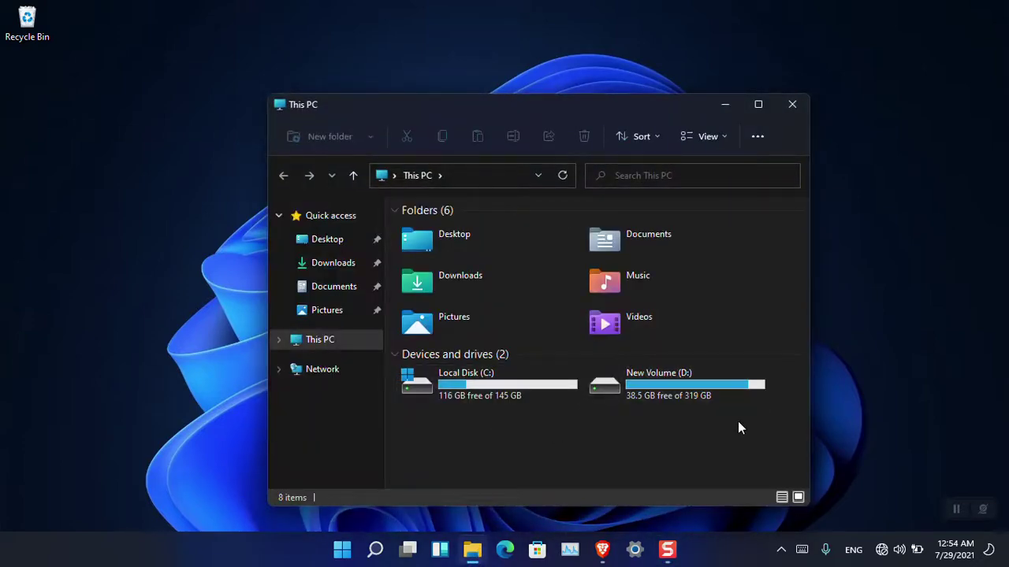
Step: Capture a Win+PrtScn screenshot of This PC, verify it in clipboard history, and close Explorer
key(super+Print)
key(super+v)
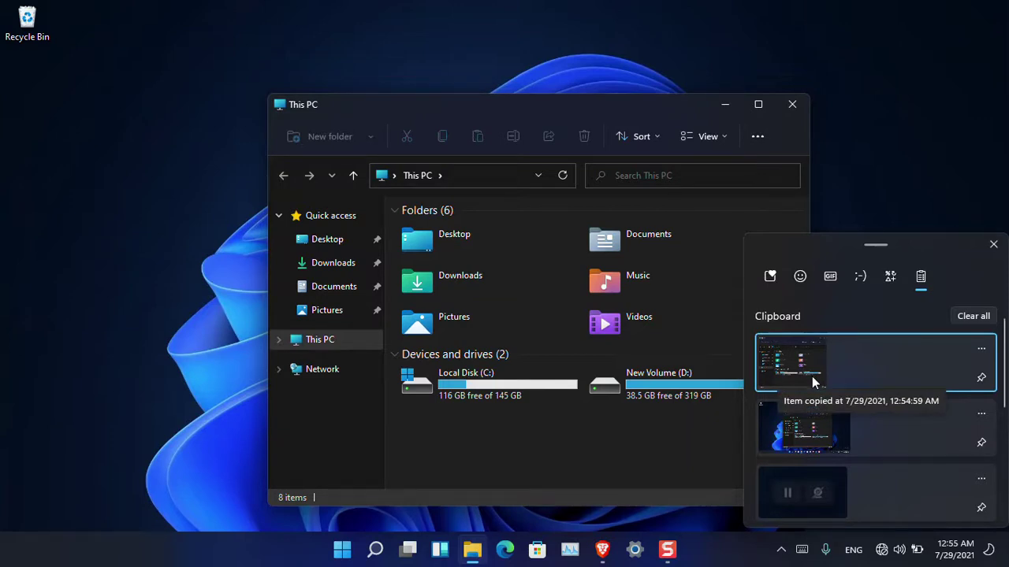
click(792, 108)
click(792, 108)
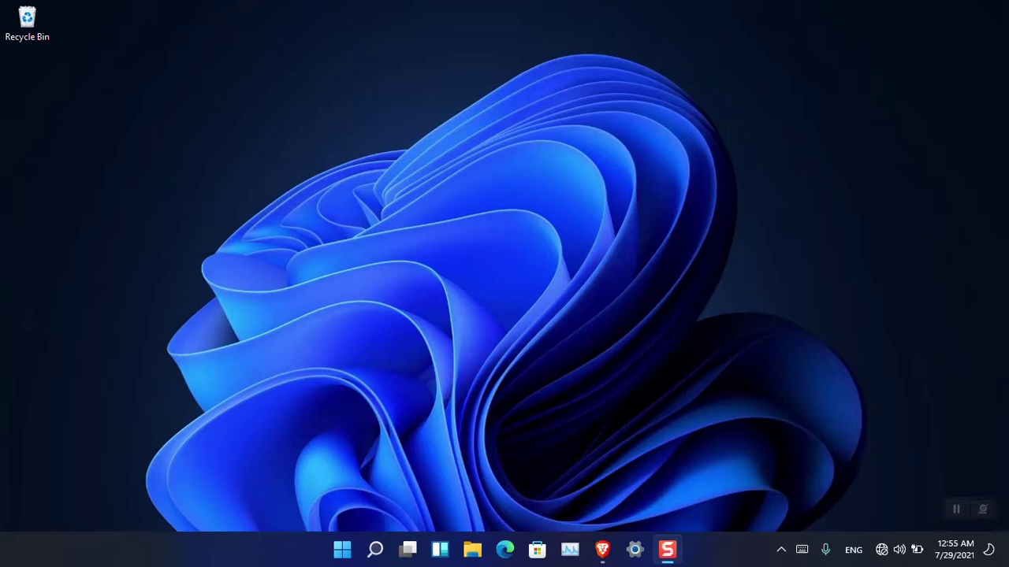
Step: Copy the 'Microsoft software' link address from the article, confirm it in history, and minimize Brave
click(602, 549)
scroll(539, 459, down, 1)
scroll(539, 459, down, 4)
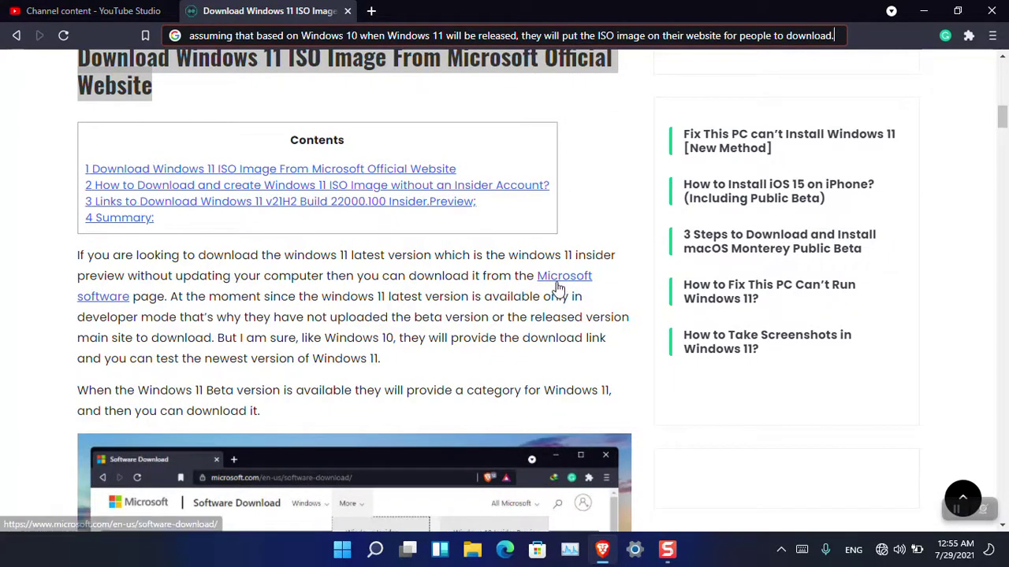
drag(539, 278, 544, 279)
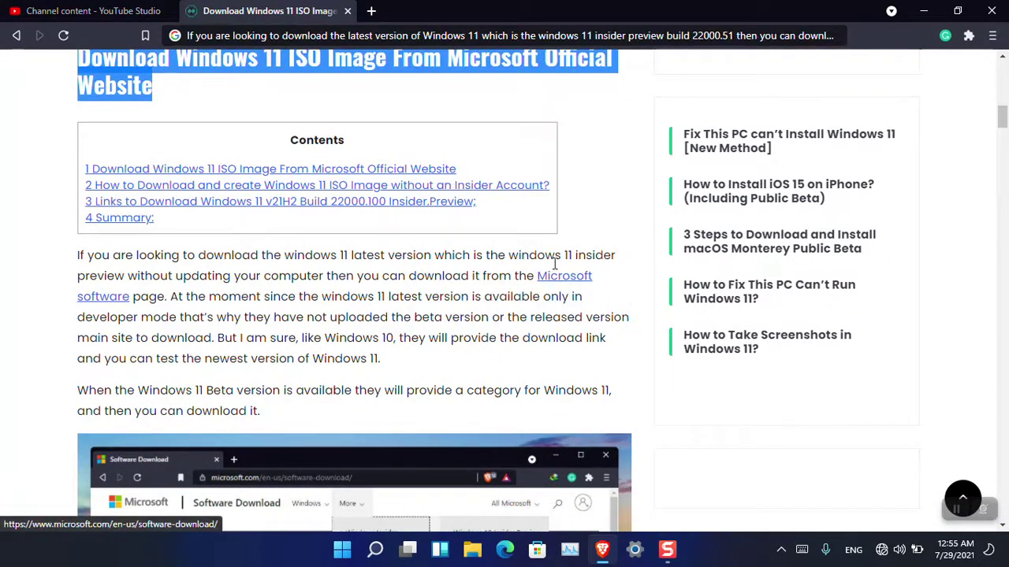
right_click(556, 276)
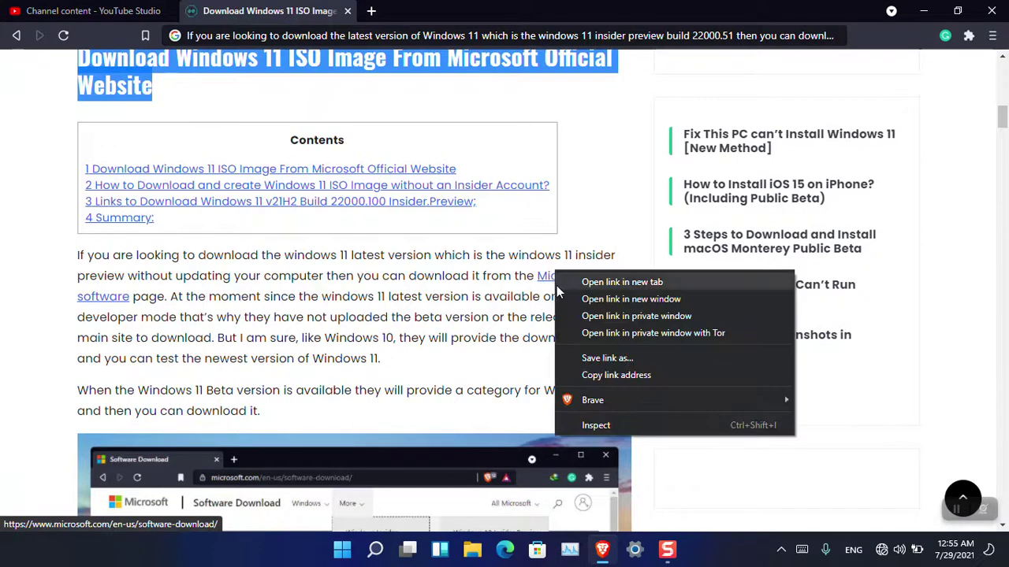
click(610, 372)
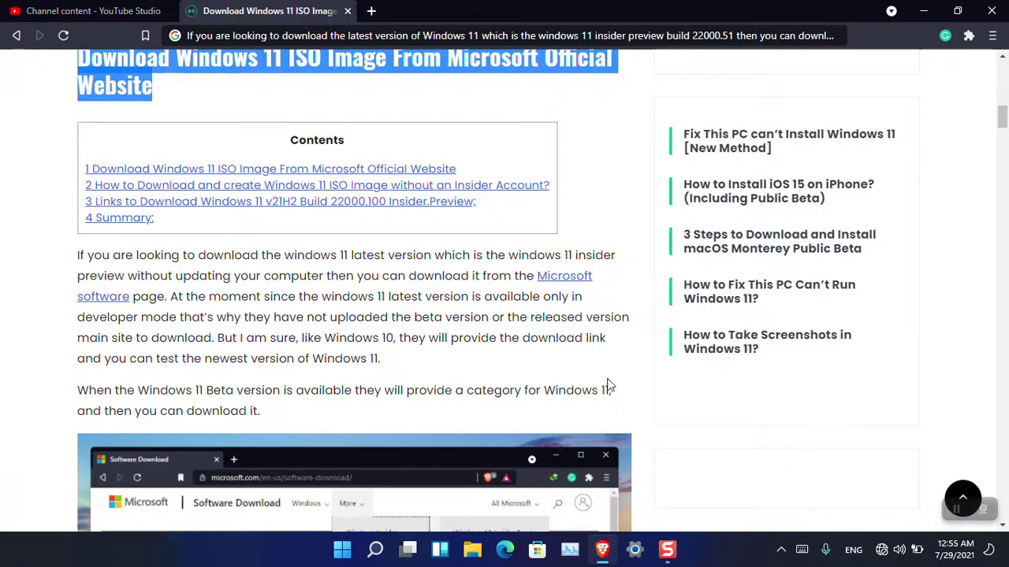
key(super+v)
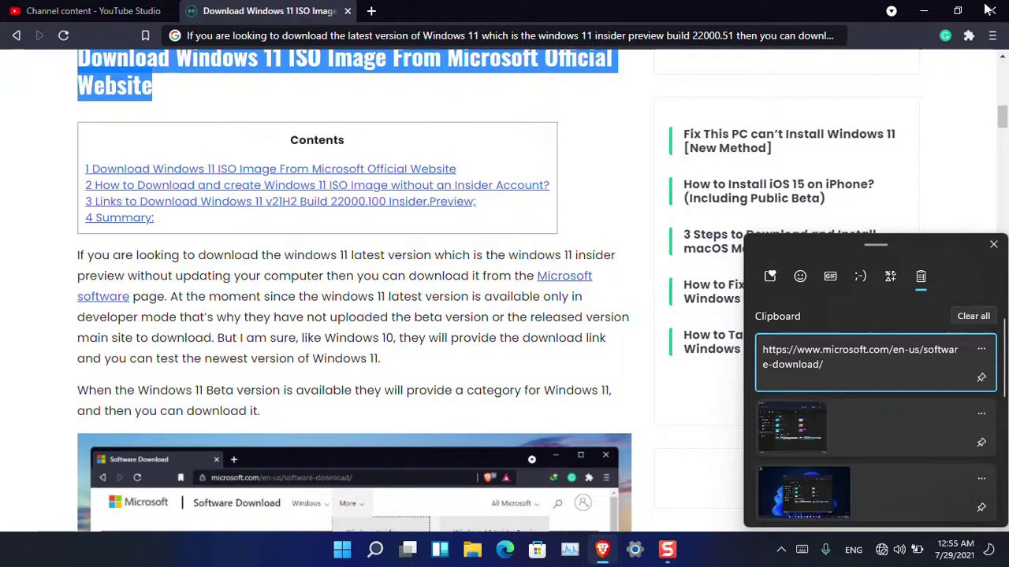
click(924, 13)
click(923, 13)
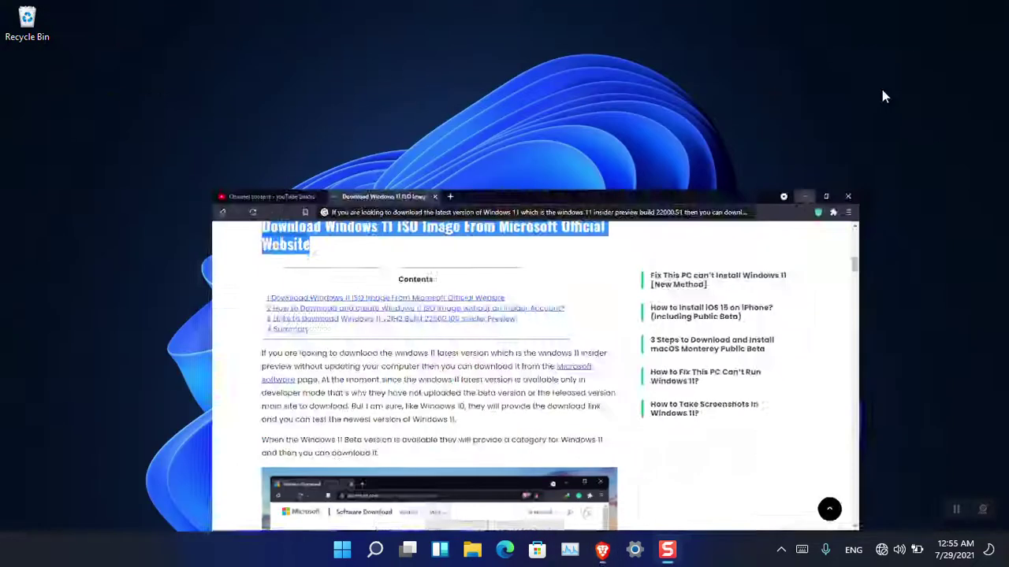
key(super+v)
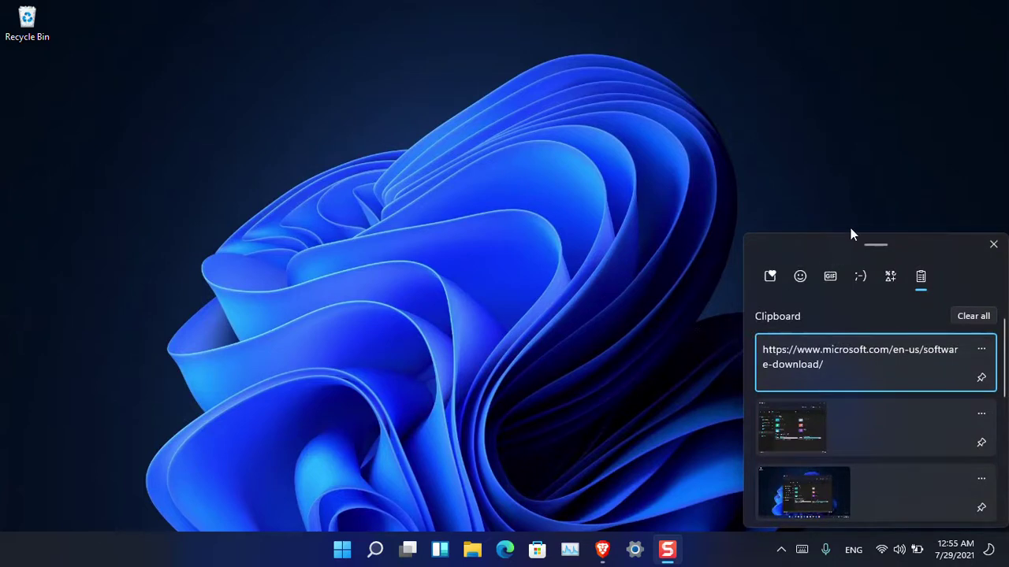
drag(861, 245, 491, 104)
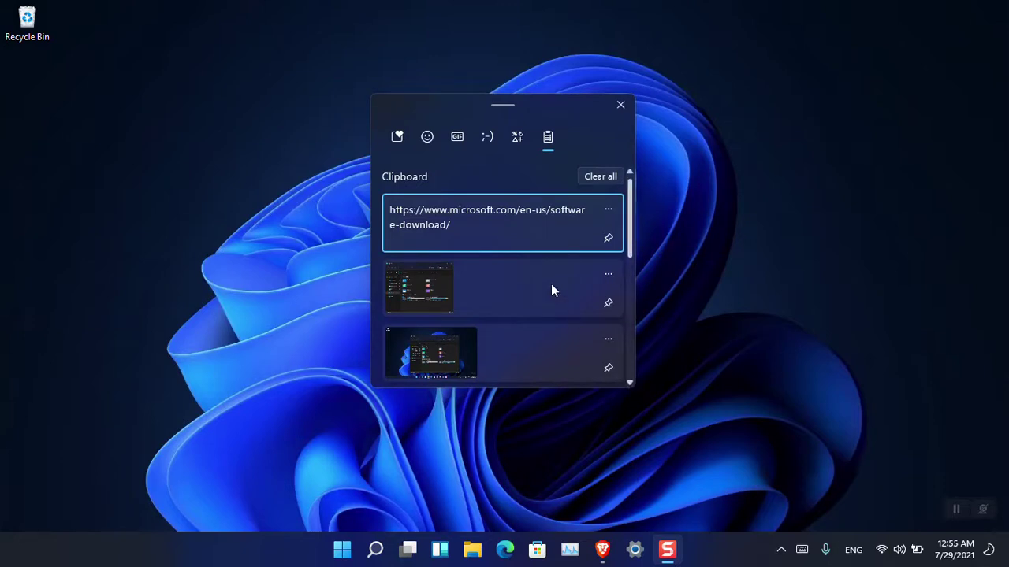
scroll(564, 305, down, 4)
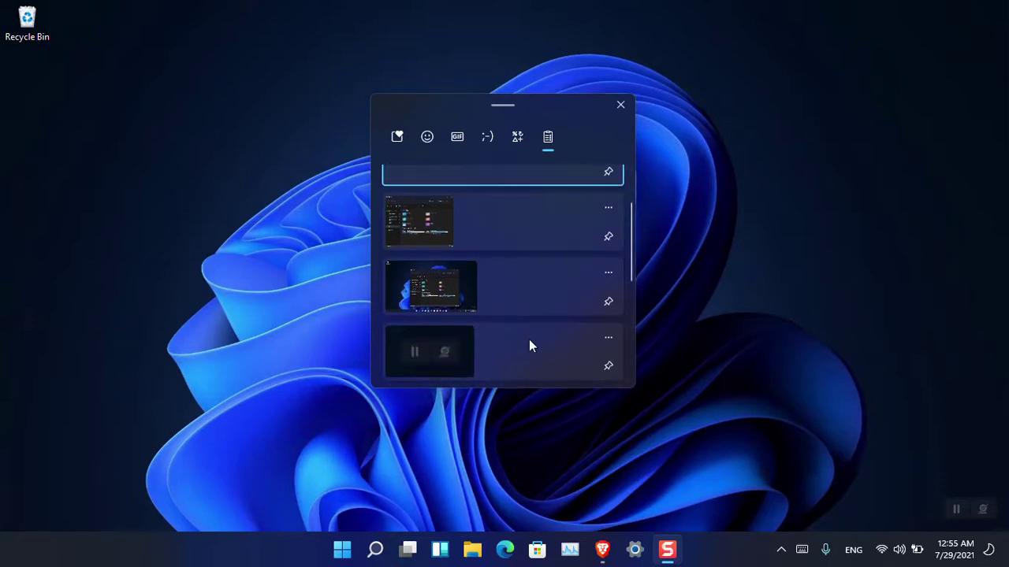
scroll(526, 347, down, 5)
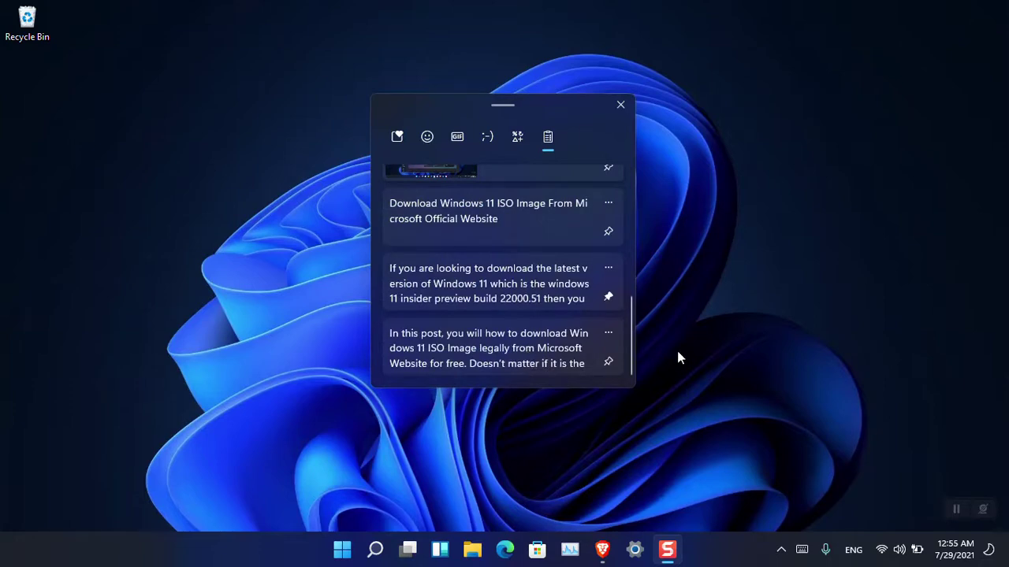
click(608, 558)
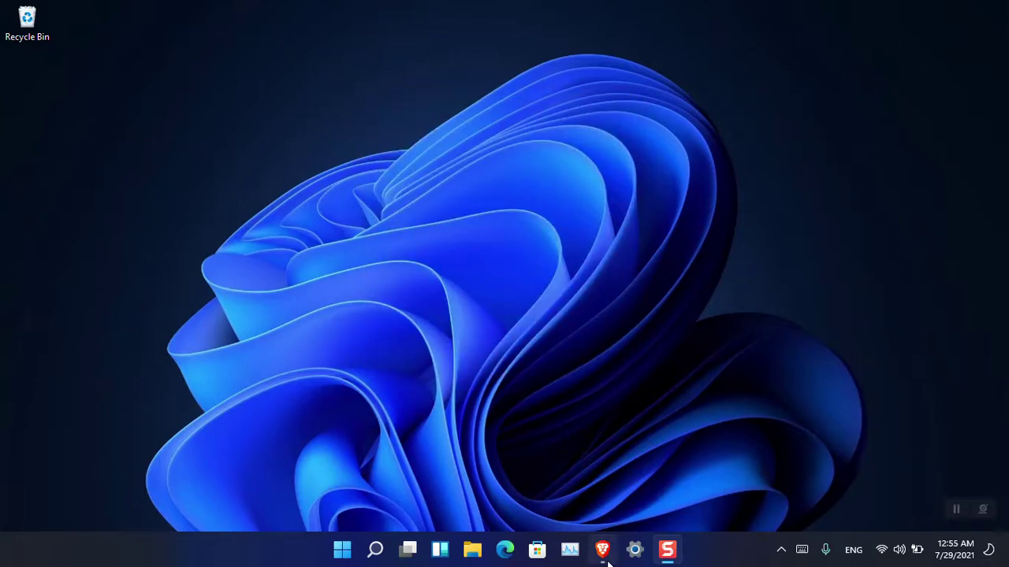
Step: Copy the 'When the Windows 11 Beta', 'To fully understand' and language-choice paragraphs
click(608, 558)
click(292, 391)
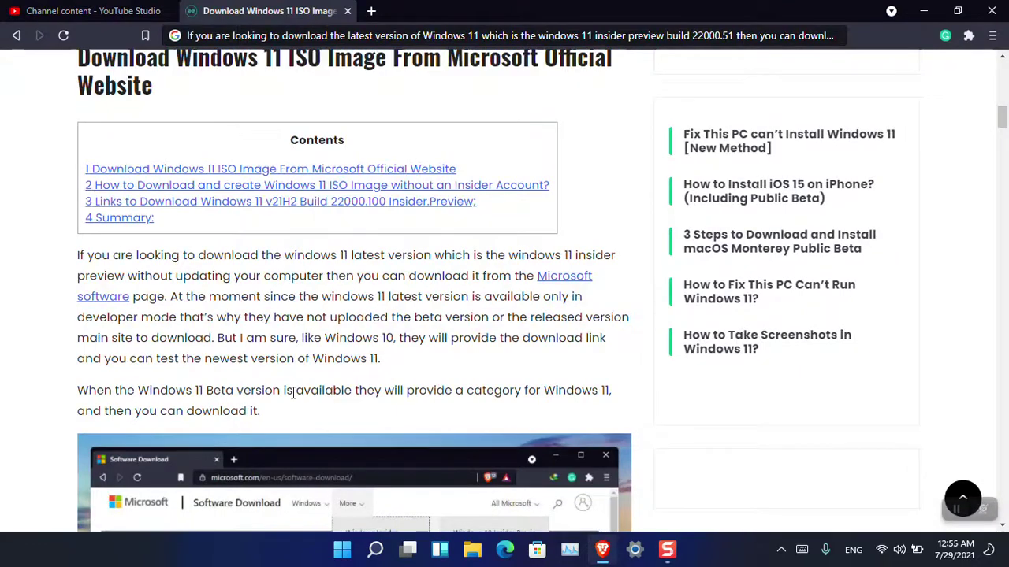
triple_click(293, 390)
scroll(293, 394, down, 5)
scroll(292, 398, down, 3)
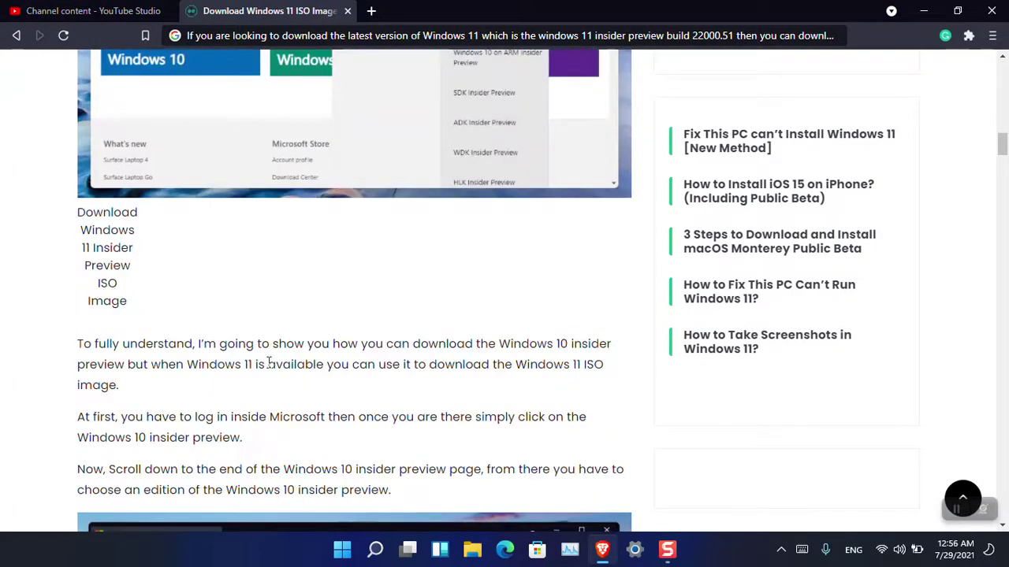
triple_click(189, 344)
scroll(204, 373, down, 6)
triple_click(202, 414)
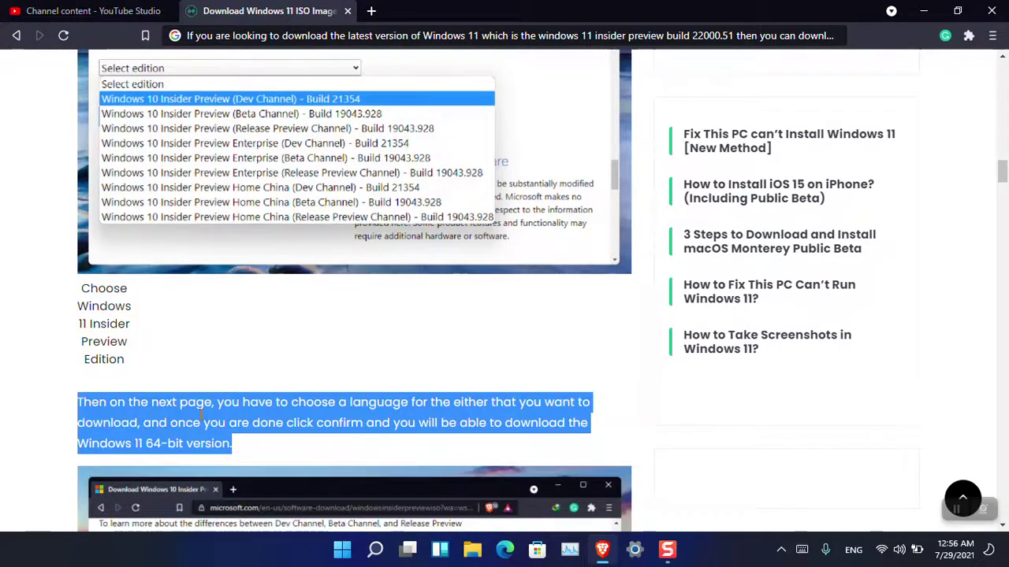
Step: Copy the Microsoft.com line, no-Insider heading, and 'So during', 'To be exactly sure', 'Go to Google' paragraphs
scroll(201, 400, down, 8)
triple_click(194, 359)
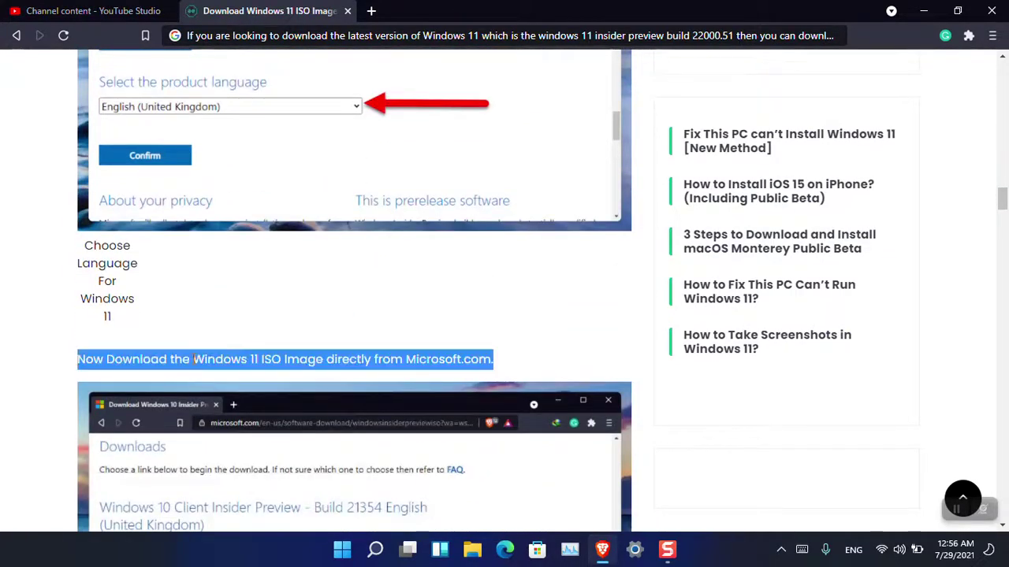
scroll(194, 359, down, 6)
triple_click(192, 368)
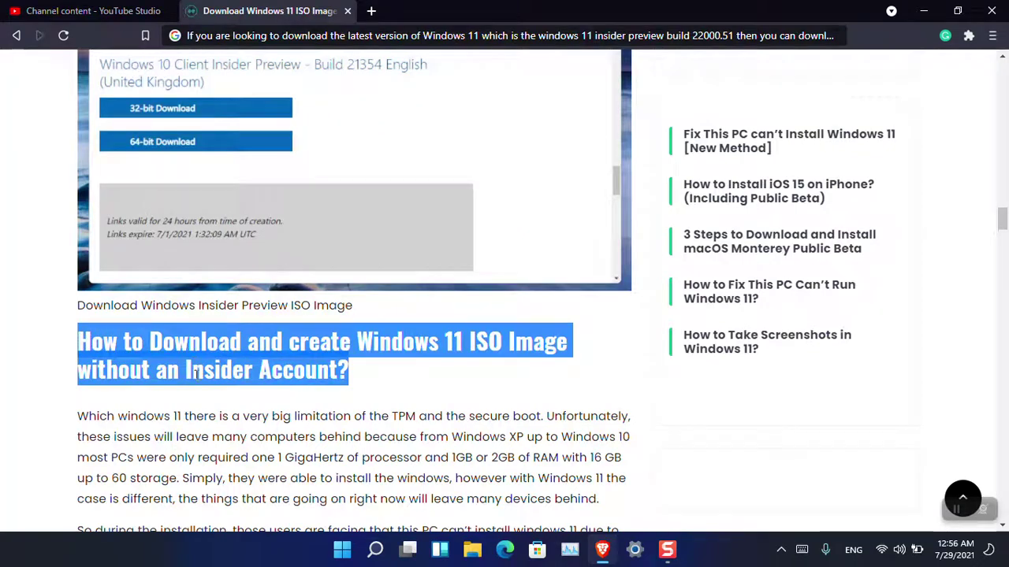
scroll(193, 369, down, 3)
triple_click(196, 308)
scroll(201, 304, down, 3)
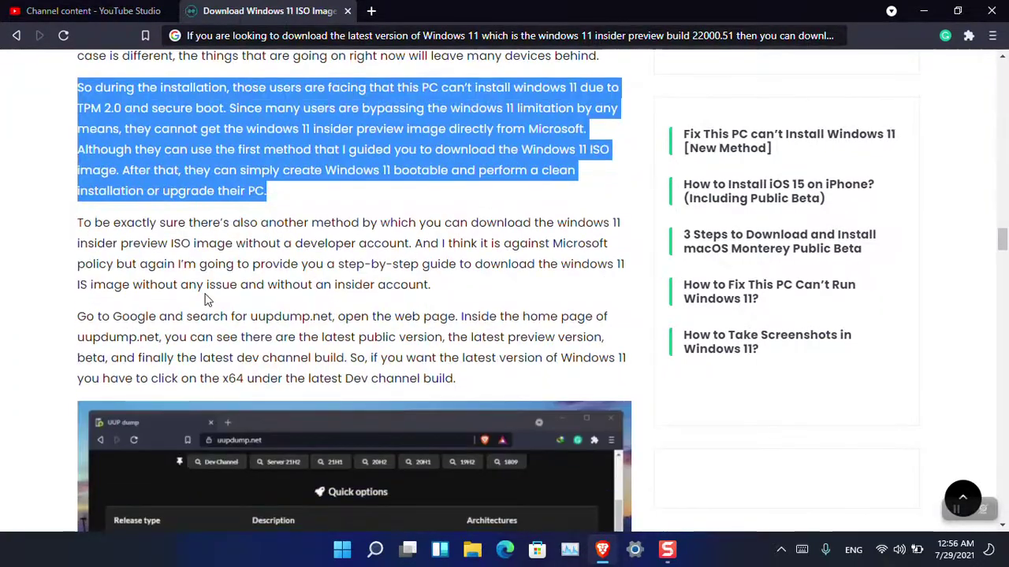
triple_click(205, 290)
triple_click(207, 337)
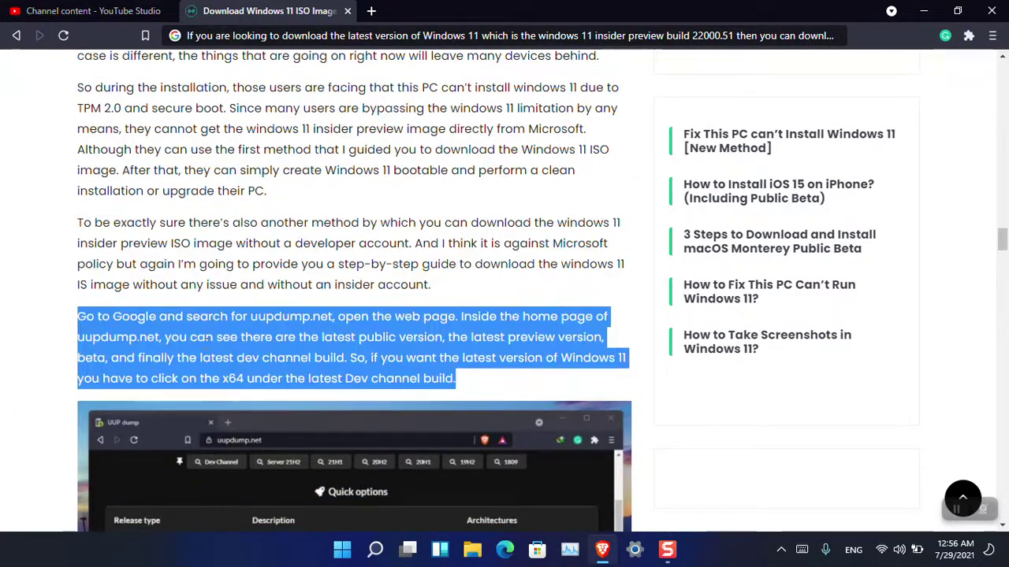
Step: Move the clipboard history panel over the article and scroll its entries down to the oldest
key(super+v)
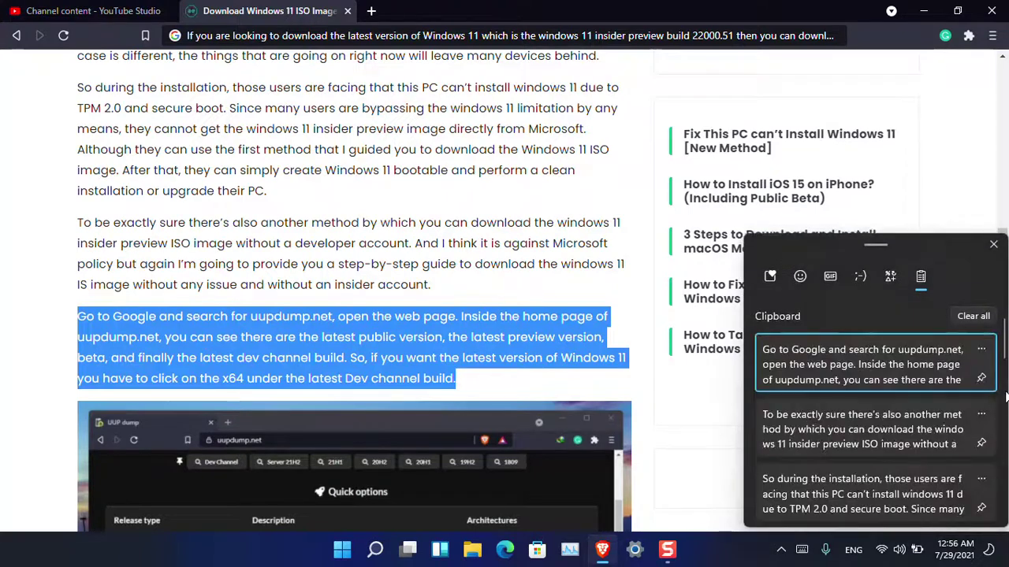
drag(933, 244, 623, 99)
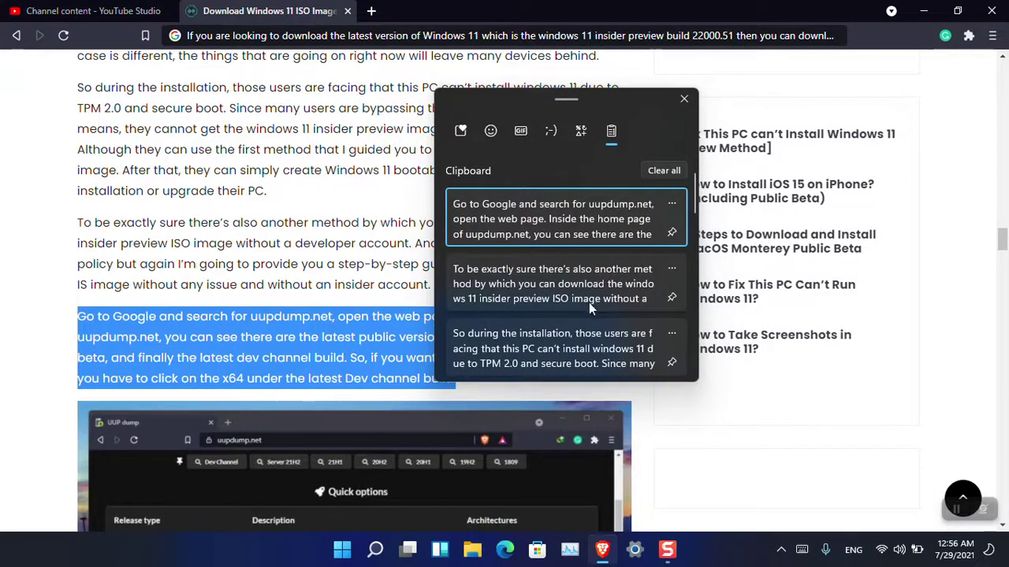
scroll(589, 302, down, 5)
scroll(592, 339, down, 4)
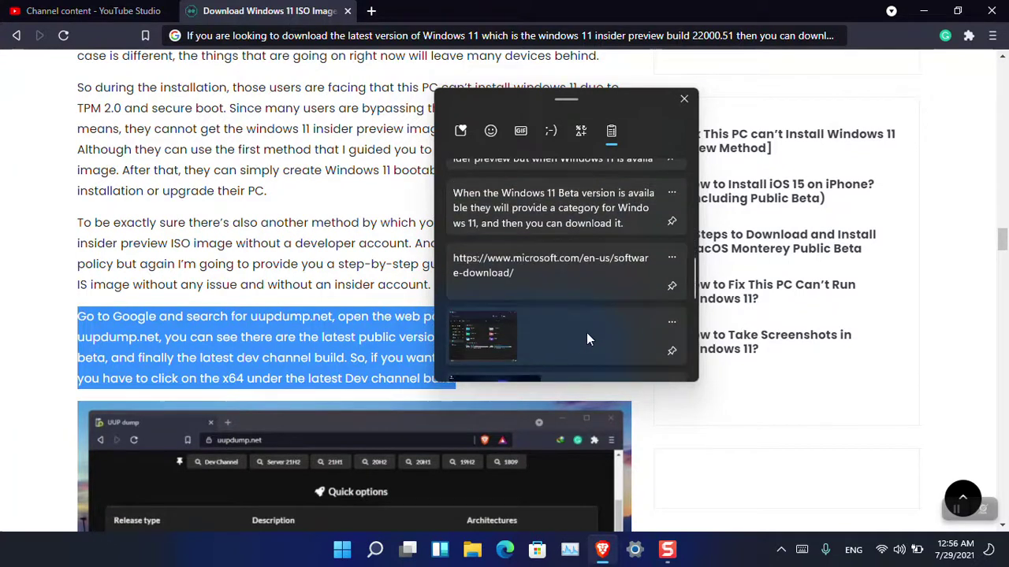
scroll(586, 333, down, 4)
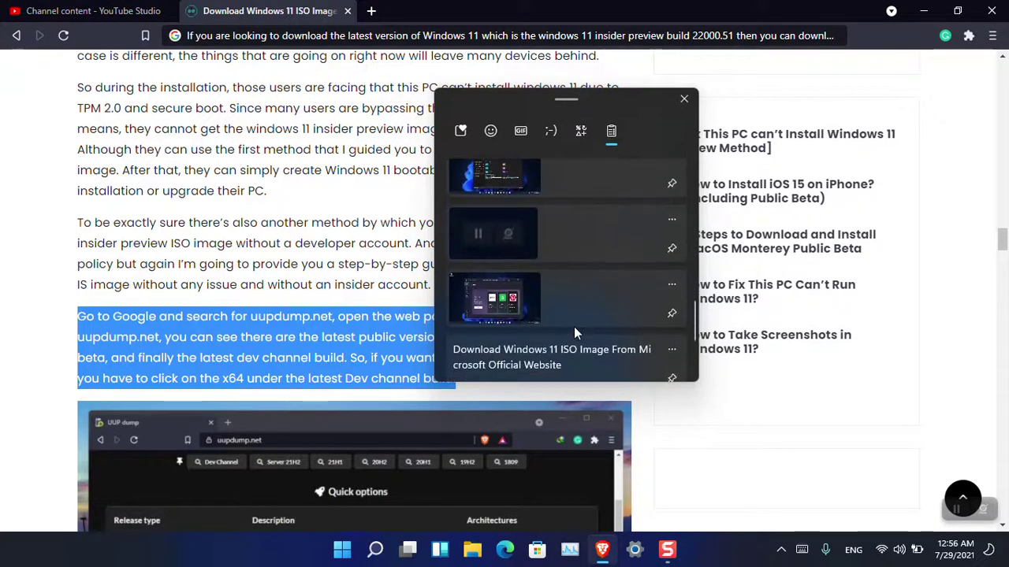
scroll(576, 325, down, 4)
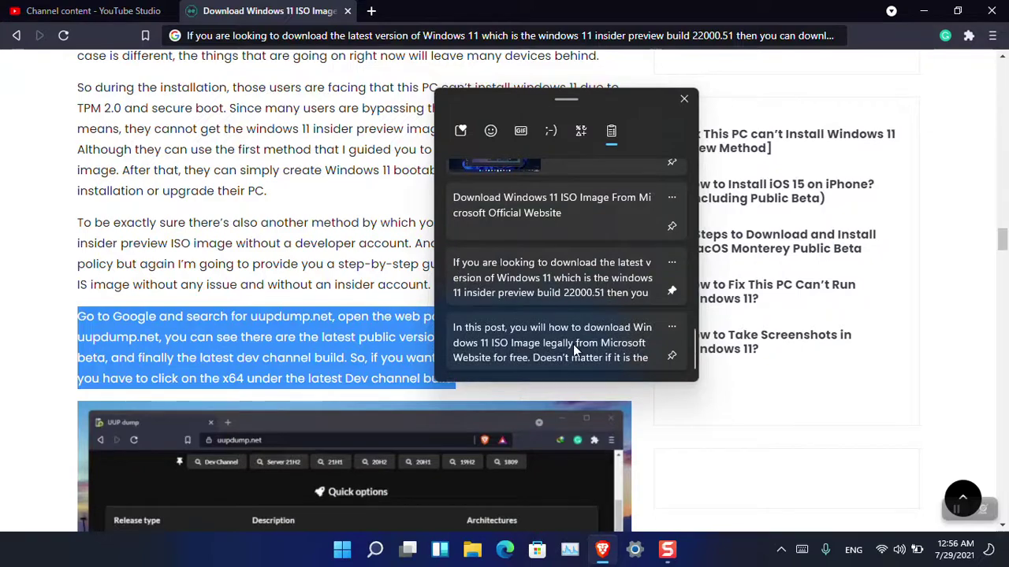
click(318, 314)
Step: Copy the cumulative update, 'Choose a language', Windows editions and 'Here you have to configure' paragraphs
scroll(308, 326, down, 6)
triple_click(273, 298)
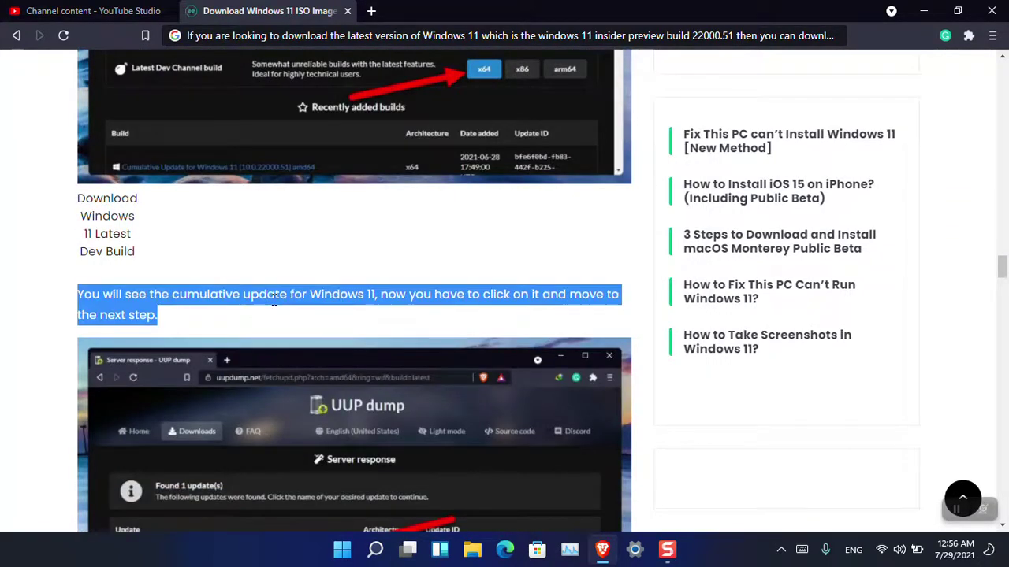
scroll(274, 300, down, 8)
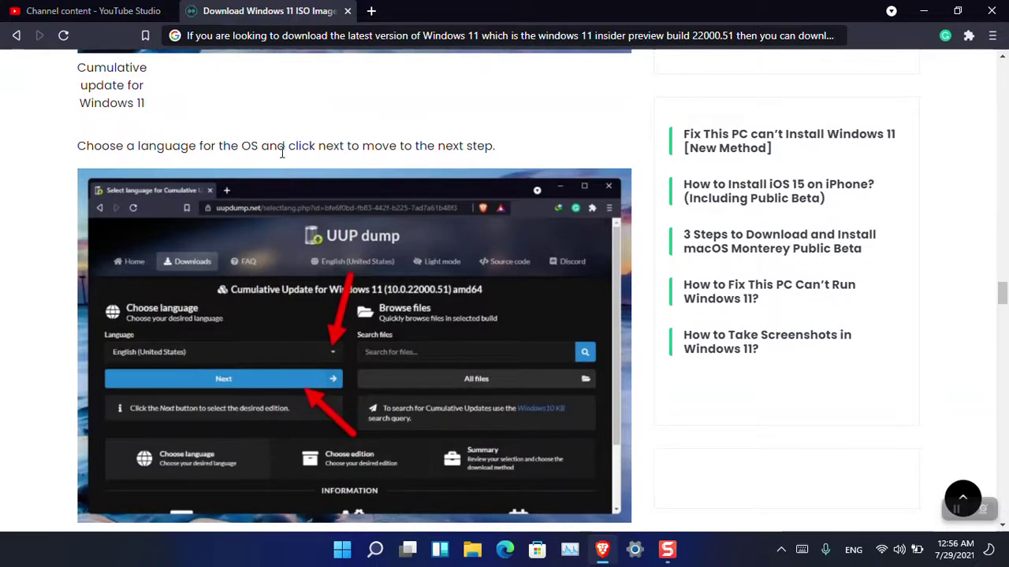
triple_click(282, 152)
scroll(282, 197, down, 8)
triple_click(311, 87)
scroll(302, 181, down, 5)
double_click(298, 229)
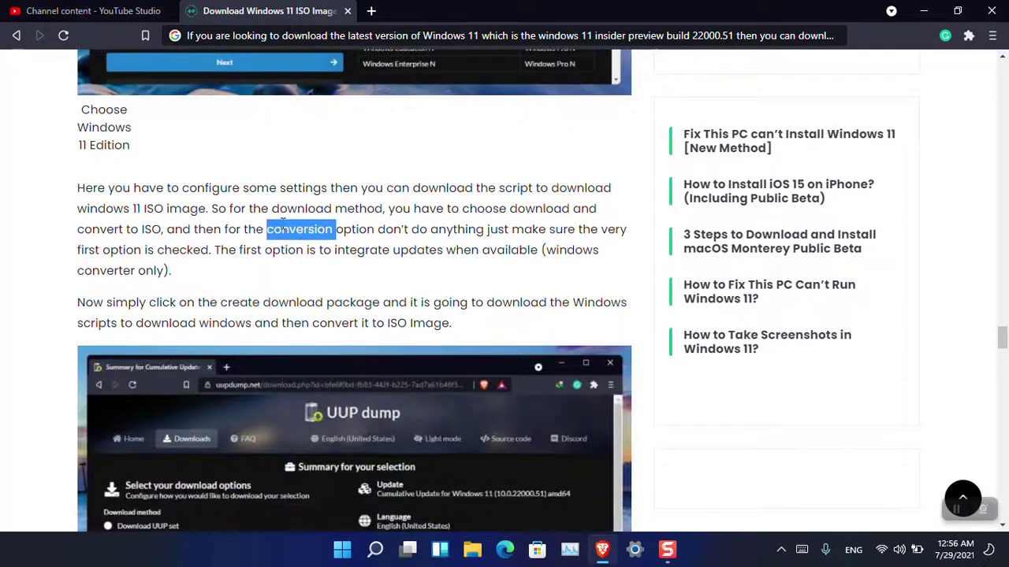
triple_click(281, 227)
Step: Copy the package-extraction, 'You don't have to do anything', 'If you are failed' and 'Windows 11 has released' paragraphs
scroll(299, 268, down, 8)
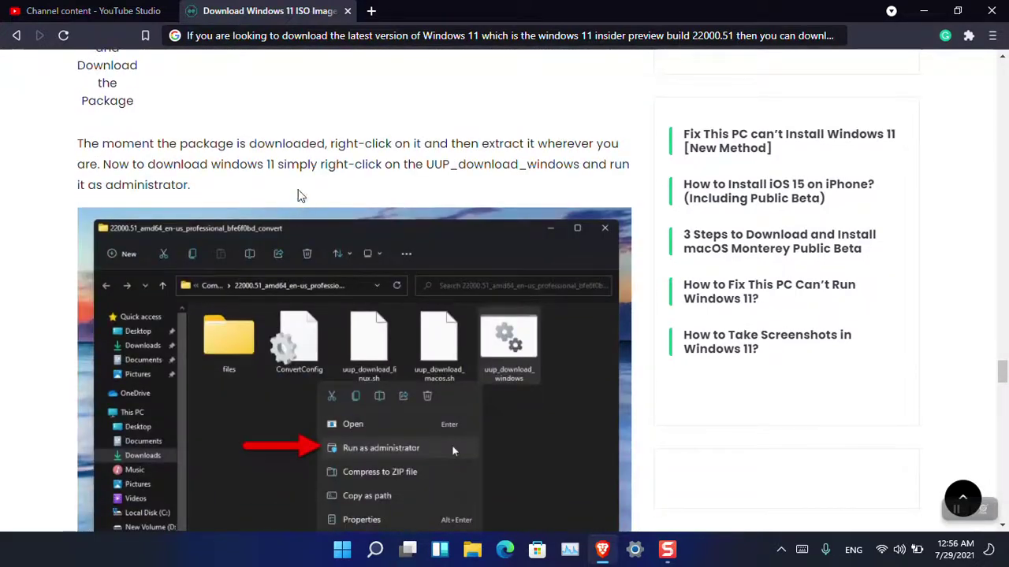
triple_click(300, 164)
scroll(300, 203, down, 8)
triple_click(297, 272)
scroll(297, 272, down, 5)
triple_click(298, 278)
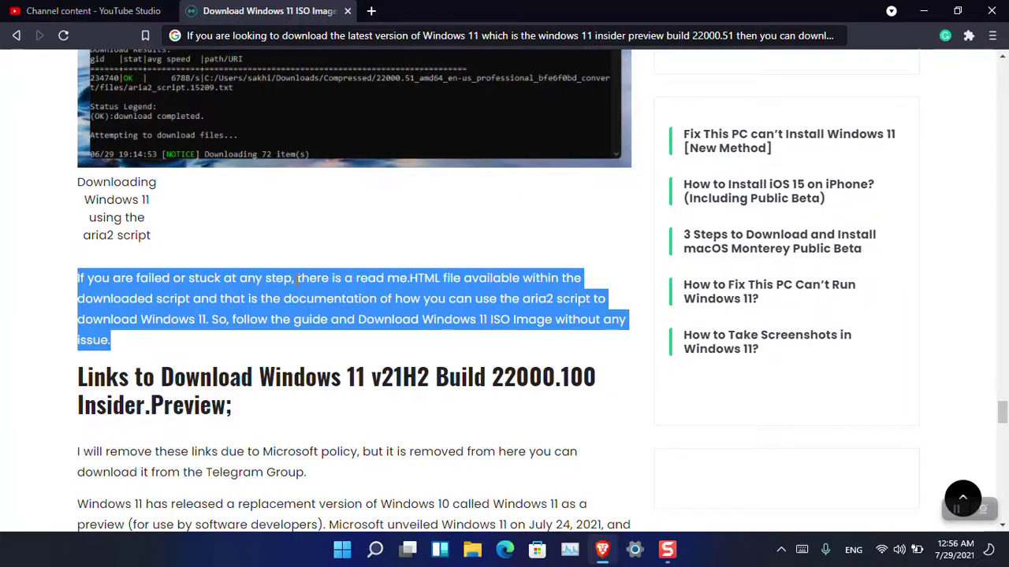
scroll(298, 296, down, 5)
triple_click(295, 254)
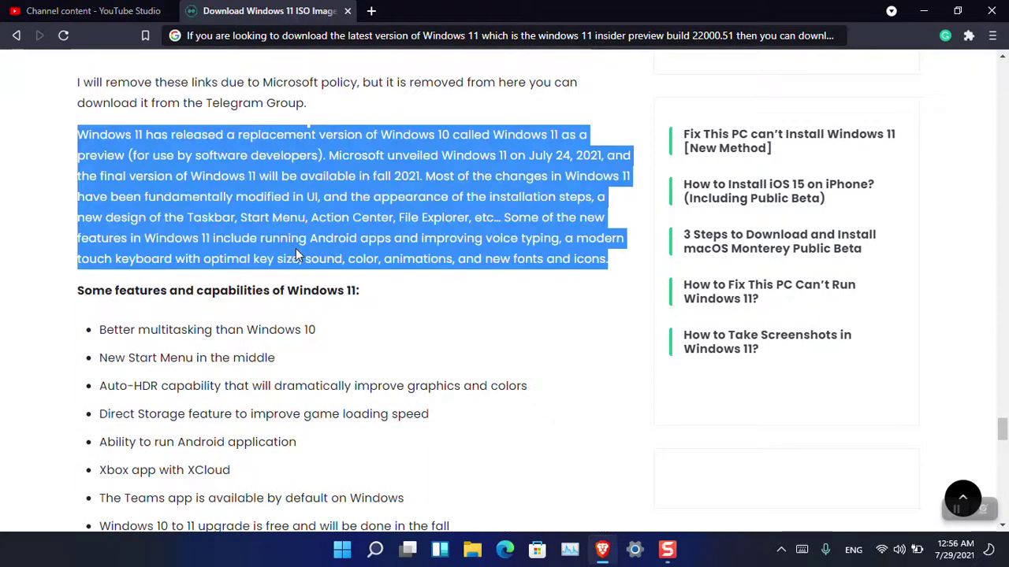
scroll(294, 308, down, 5)
Step: Copy the Download Links header and the TPM 2.0 paragraph, then view them in clipboard history
triple_click(292, 369)
scroll(291, 370, down, 3)
double_click(294, 364)
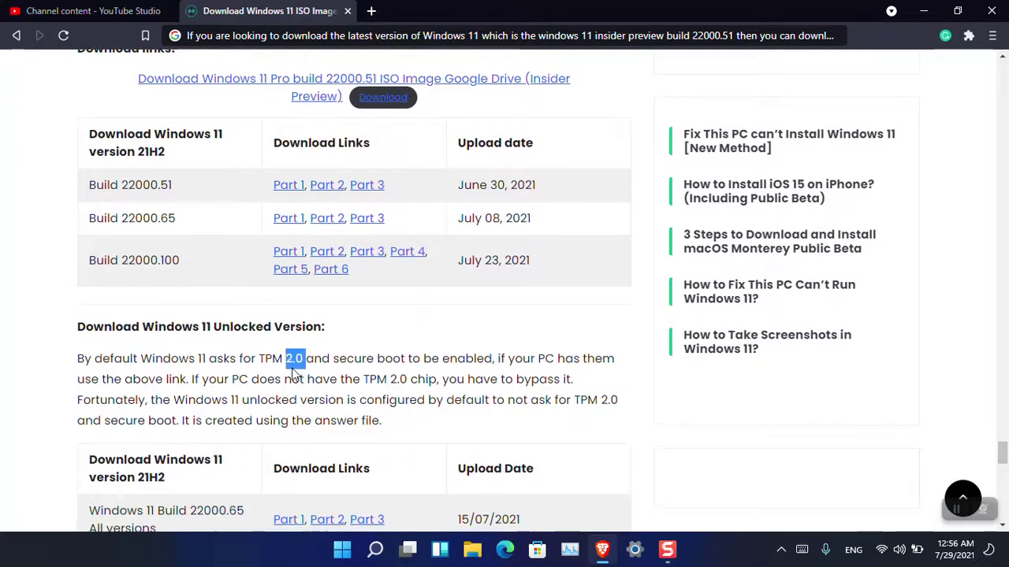
triple_click(293, 370)
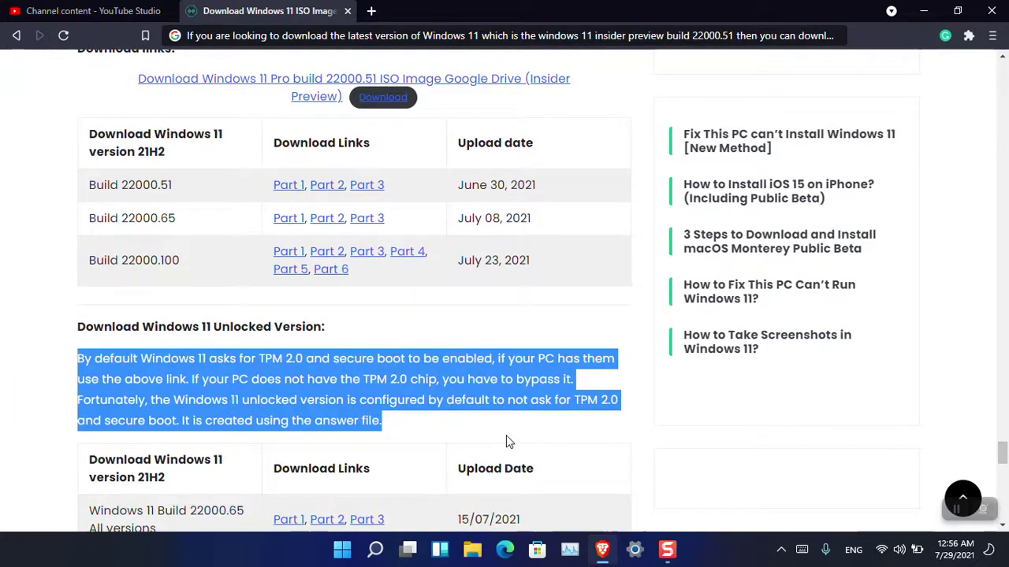
key(super+v)
drag(835, 247, 481, 105)
scroll(510, 315, down, 1)
scroll(512, 328, down, 5)
scroll(514, 330, down, 6)
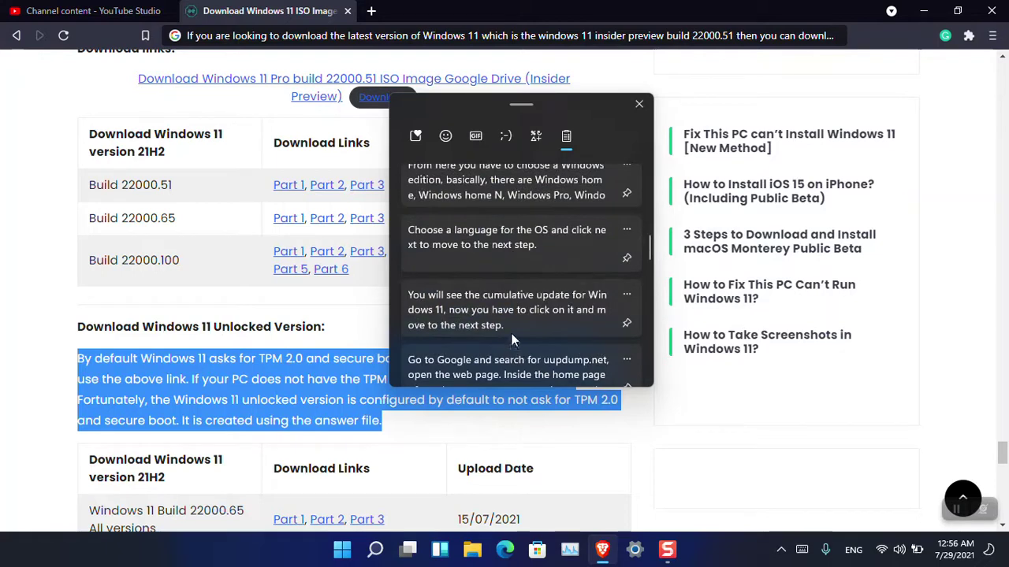
scroll(512, 347, down, 5)
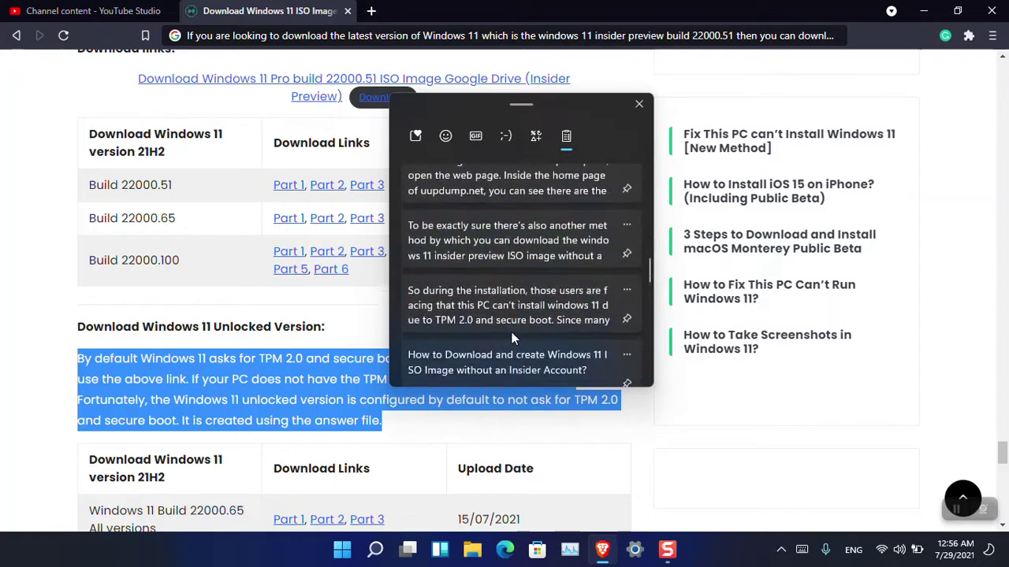
scroll(512, 333, down, 3)
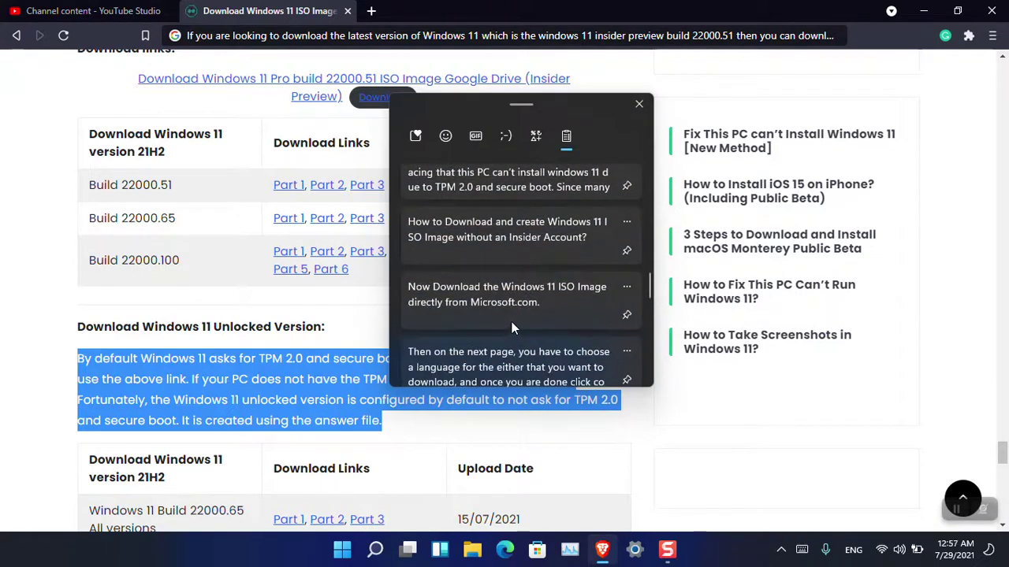
scroll(504, 331, down, 3)
scroll(484, 345, down, 5)
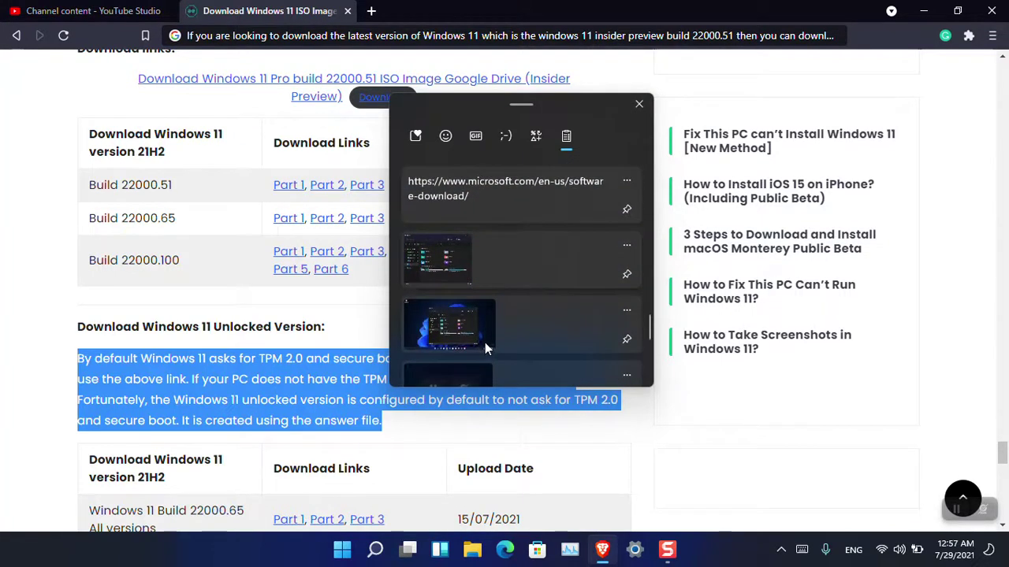
scroll(493, 344, down, 3)
scroll(512, 331, down, 5)
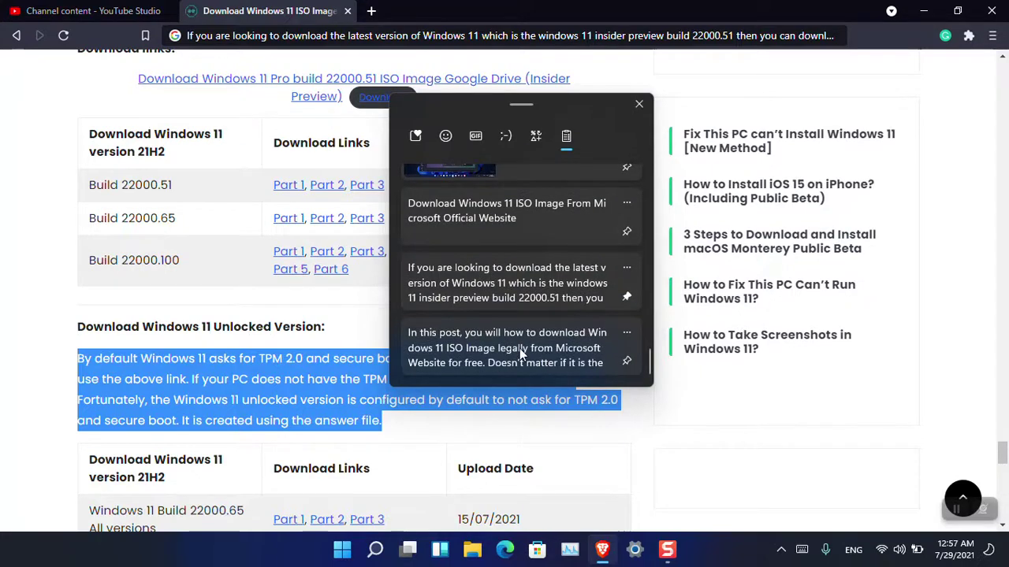
Step: Select the 'Download Windows 11 Unlocked Version:' heading and review the clipboard history
click(337, 358)
double_click(338, 358)
triple_click(283, 326)
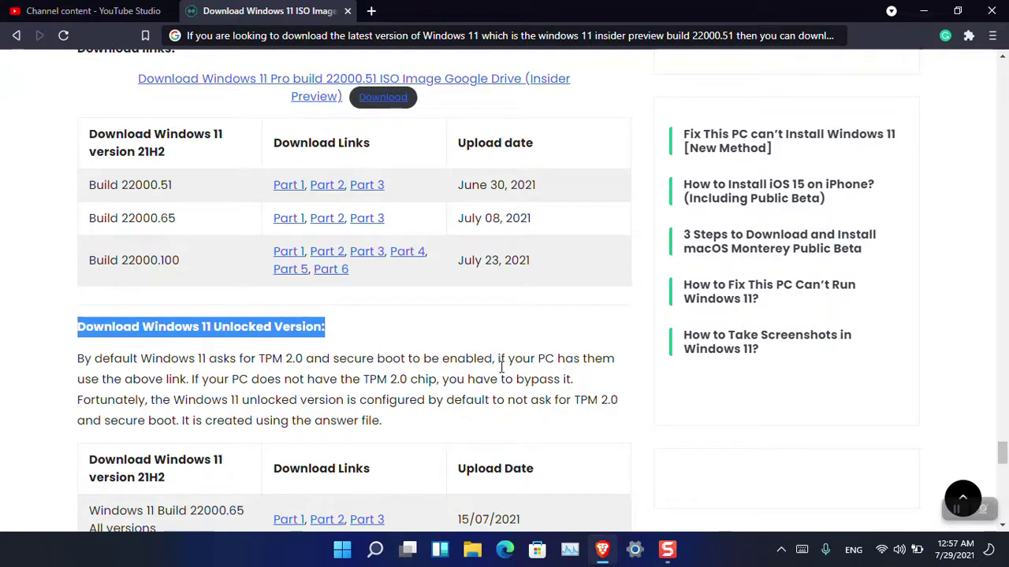
key(super+v)
scroll(926, 347, down, 5)
scroll(922, 371, down, 10)
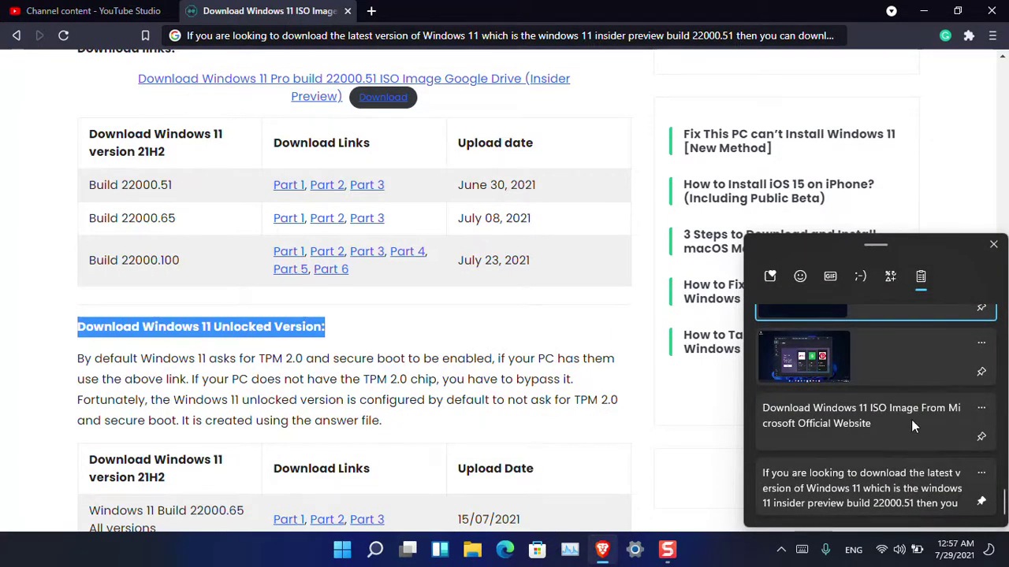
Step: Copy the TPM 2.0 and secure boot paragraph, check it in clipboard history, then close it
click(468, 363)
triple_click(468, 362)
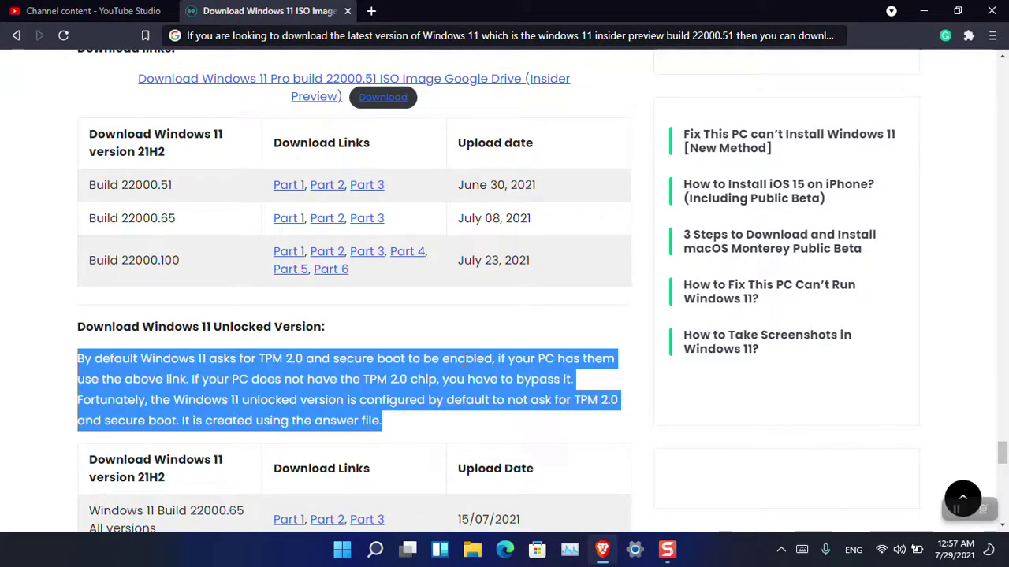
key(ctrl+c)
key(super+v)
scroll(864, 390, down, 3)
scroll(867, 394, down, 10)
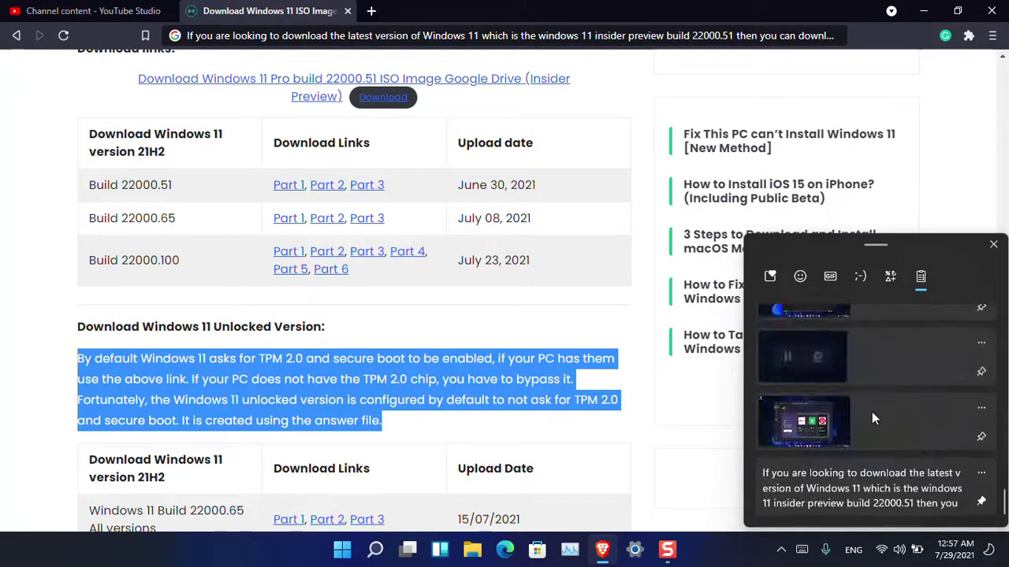
click(993, 246)
scroll(603, 311, down, 5)
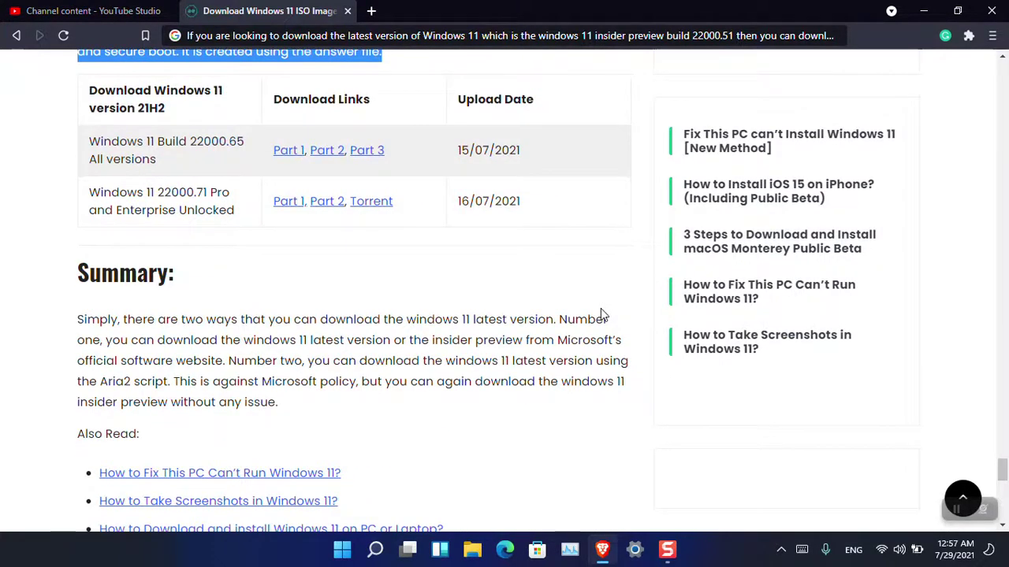
Step: Minimize Brave, launch Settings and go to System › Clipboard
click(927, 10)
click(635, 549)
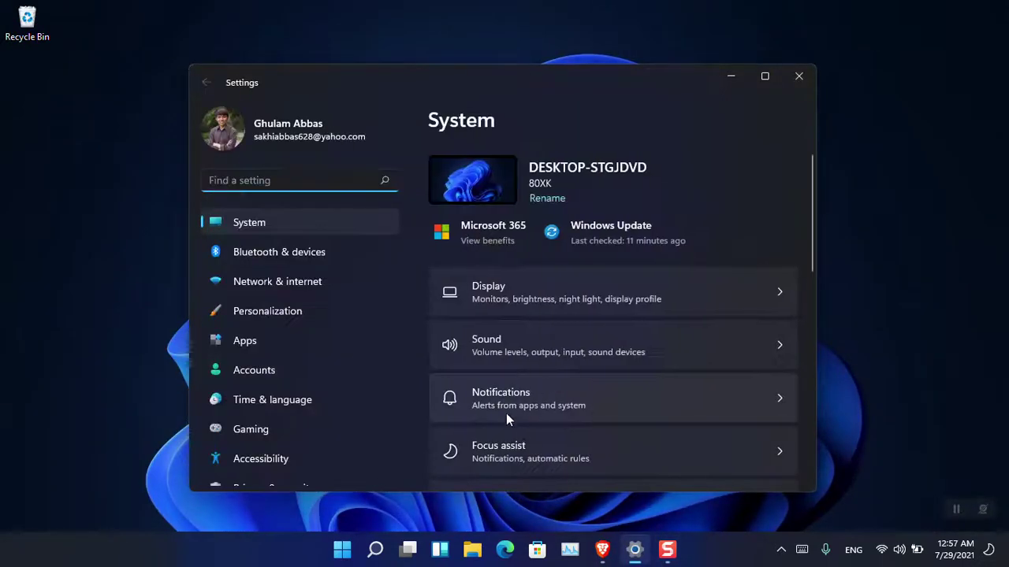
scroll(533, 413, down, 10)
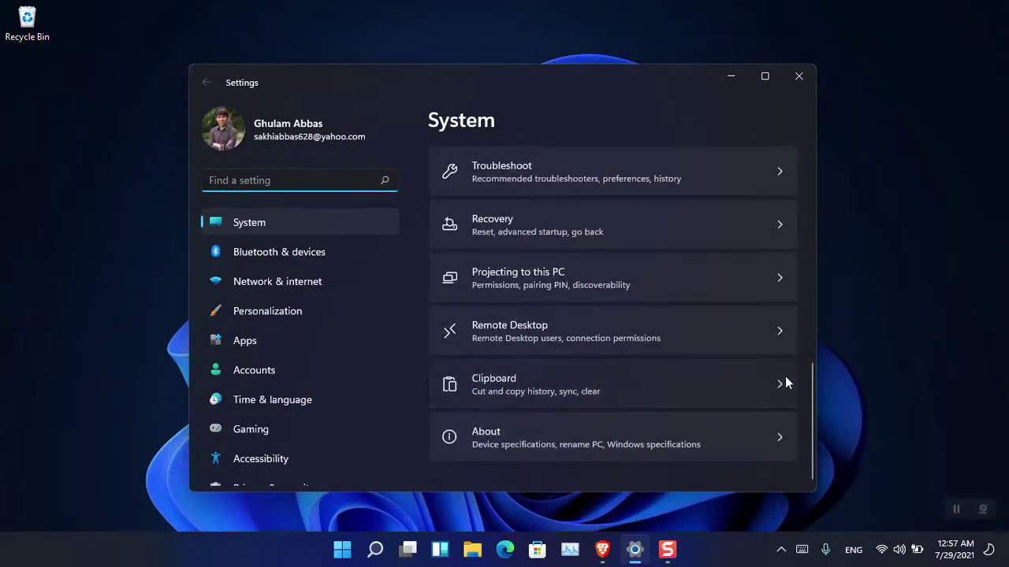
click(786, 377)
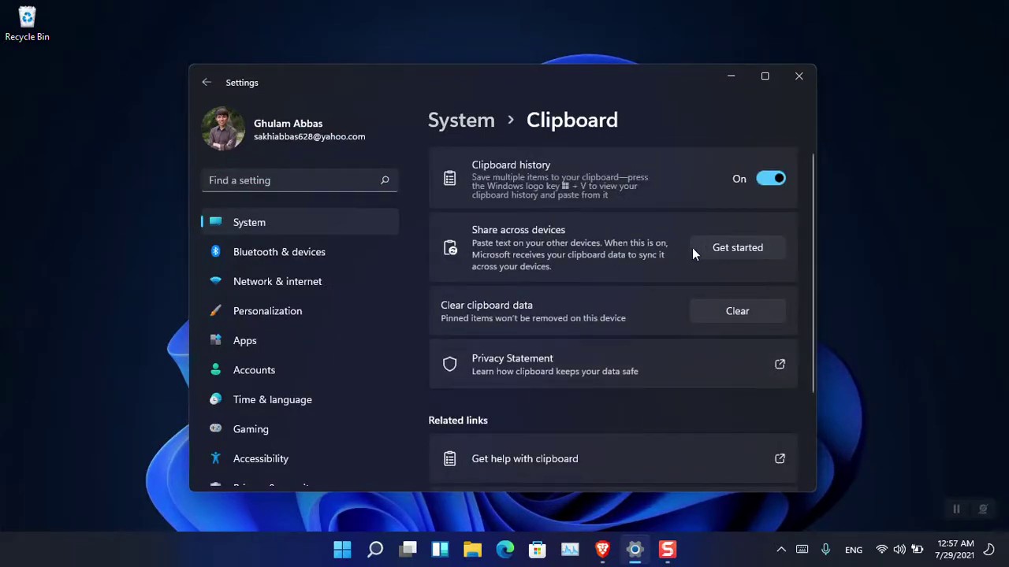
click(730, 248)
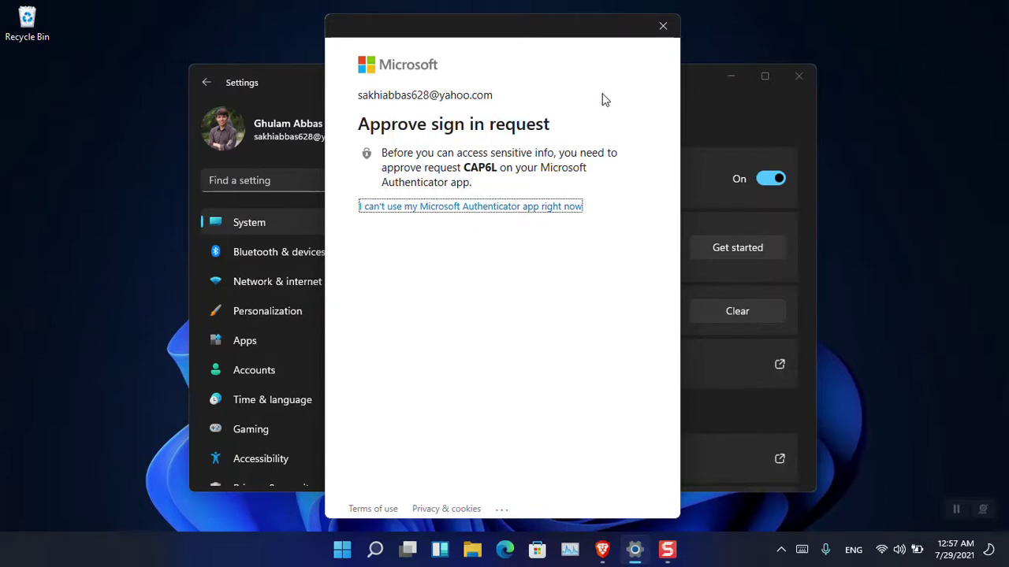
click(661, 27)
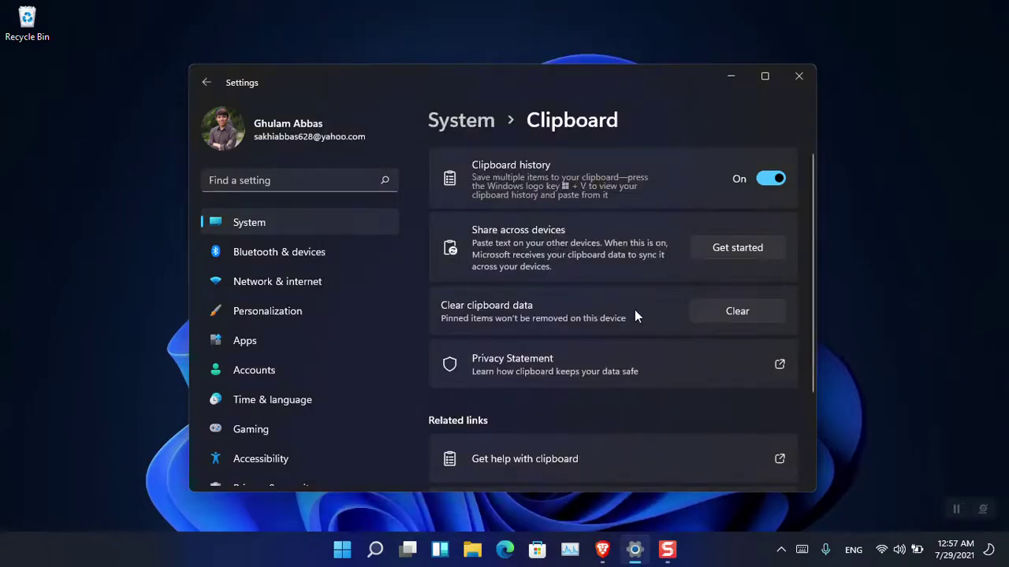
scroll(616, 318, down, 3)
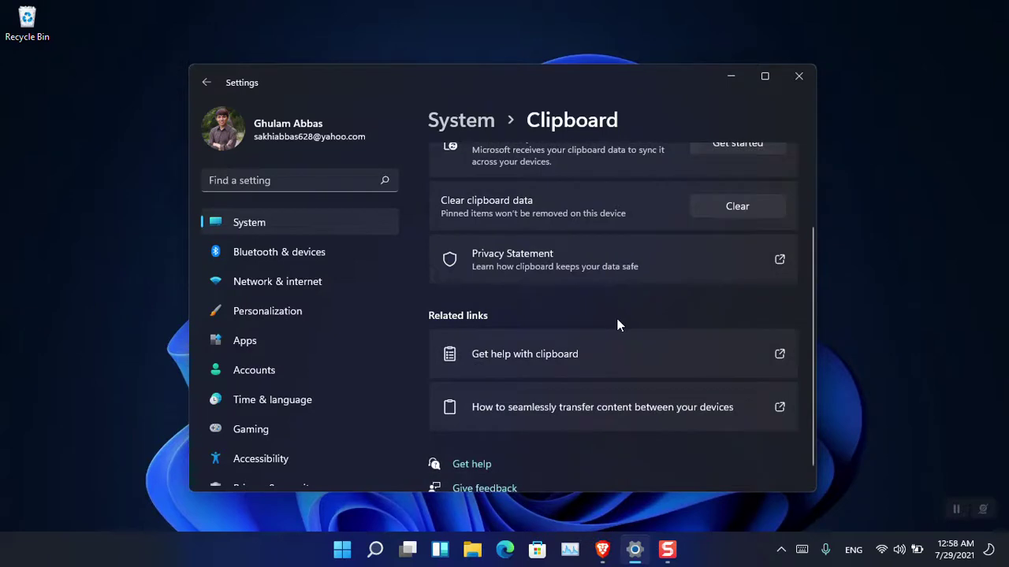
scroll(682, 292, up, 3)
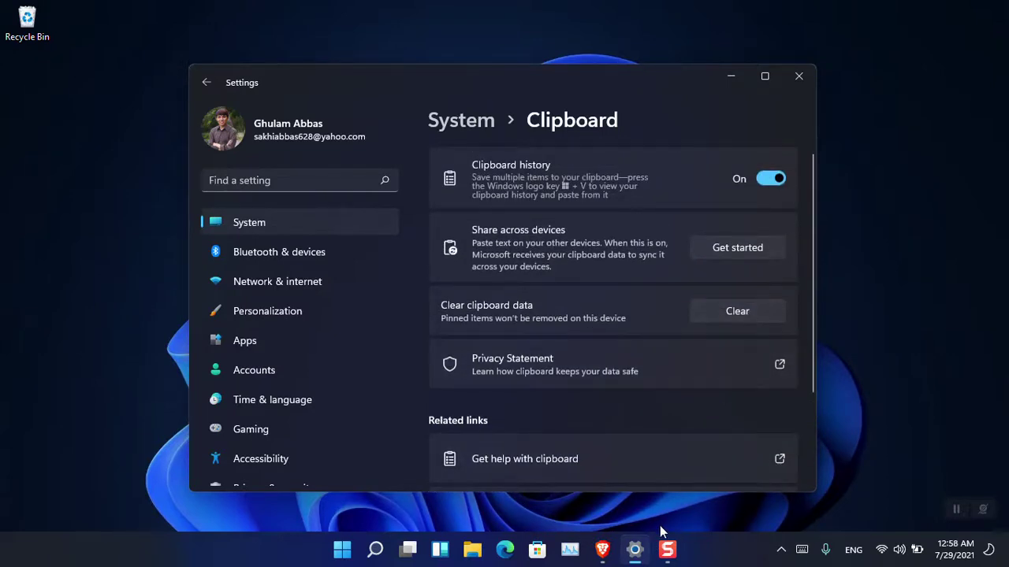
Step: Delete the first clip and the 'Download Windows 11 Unlocked Version:' clip from clipboard history
mouse_move(634, 545)
key(super+v)
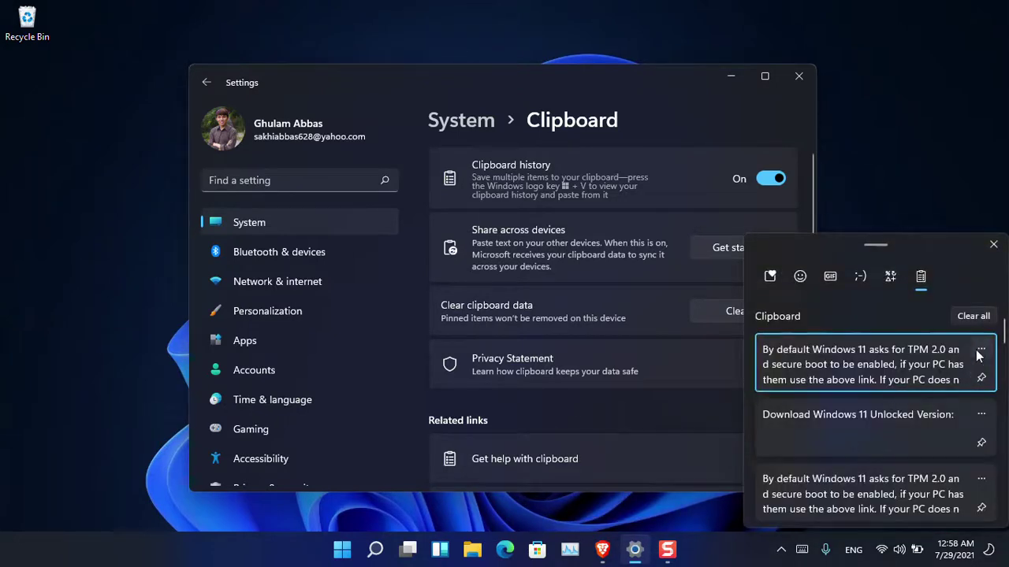
click(981, 350)
click(969, 363)
click(981, 353)
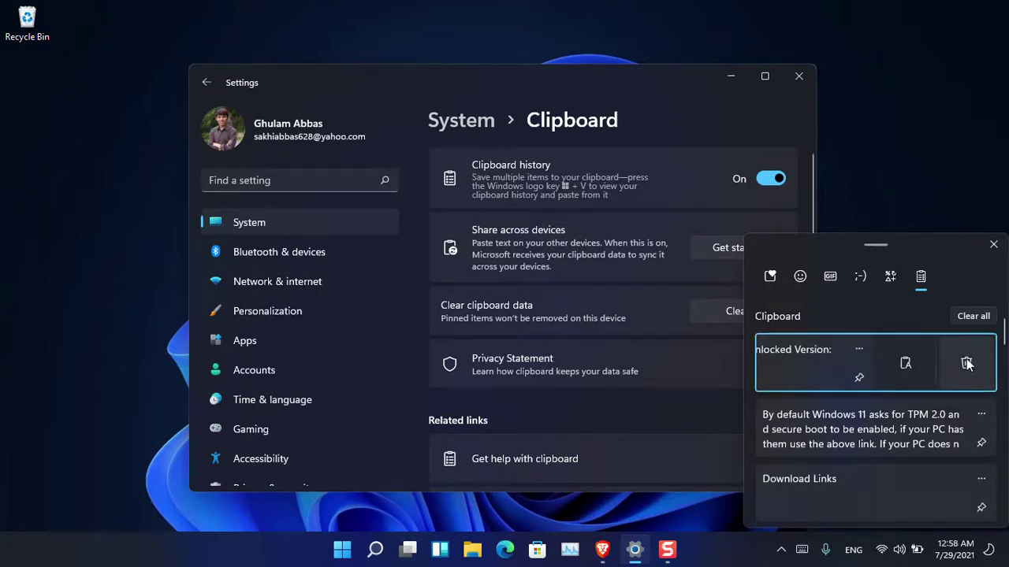
click(964, 362)
Step: Clear all unpinned items, delete the remaining pinned clip, and show recently used emoji and GIFs
click(971, 318)
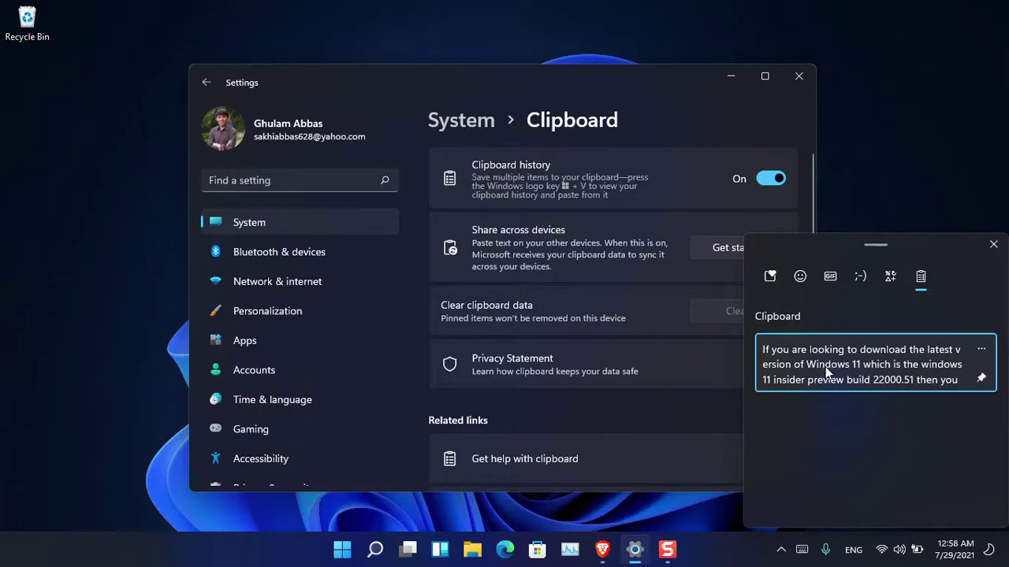
click(982, 351)
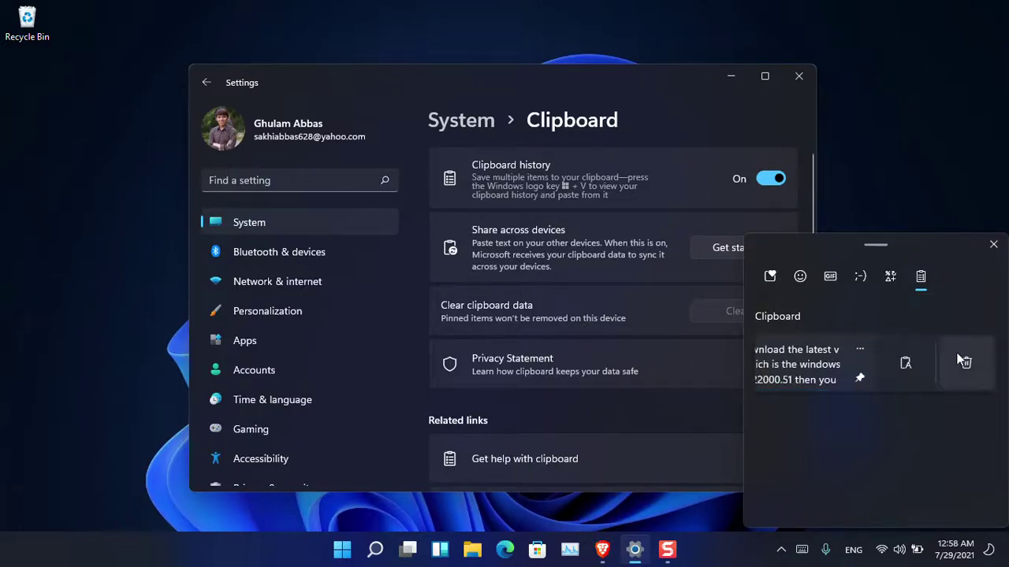
click(965, 365)
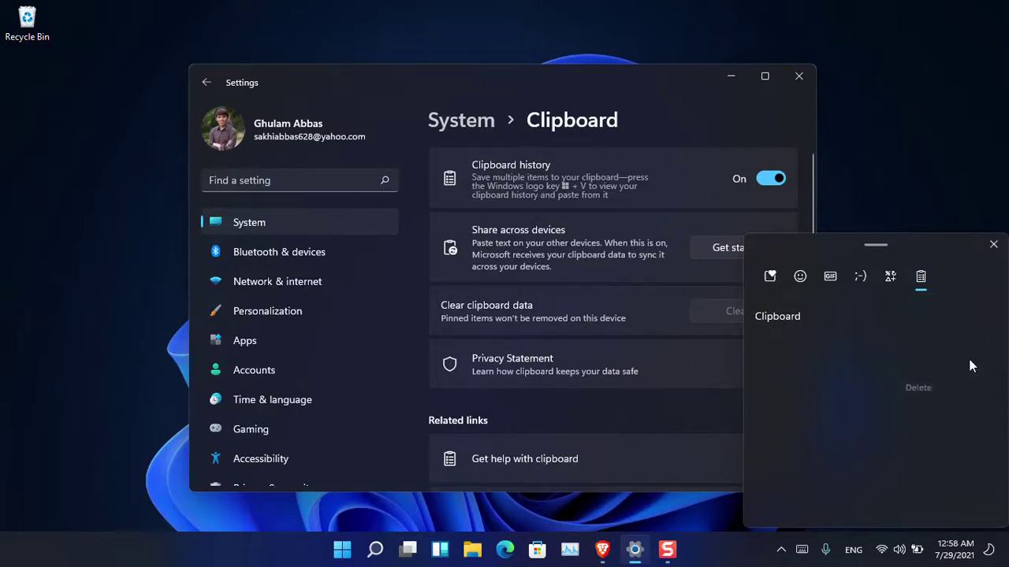
click(769, 280)
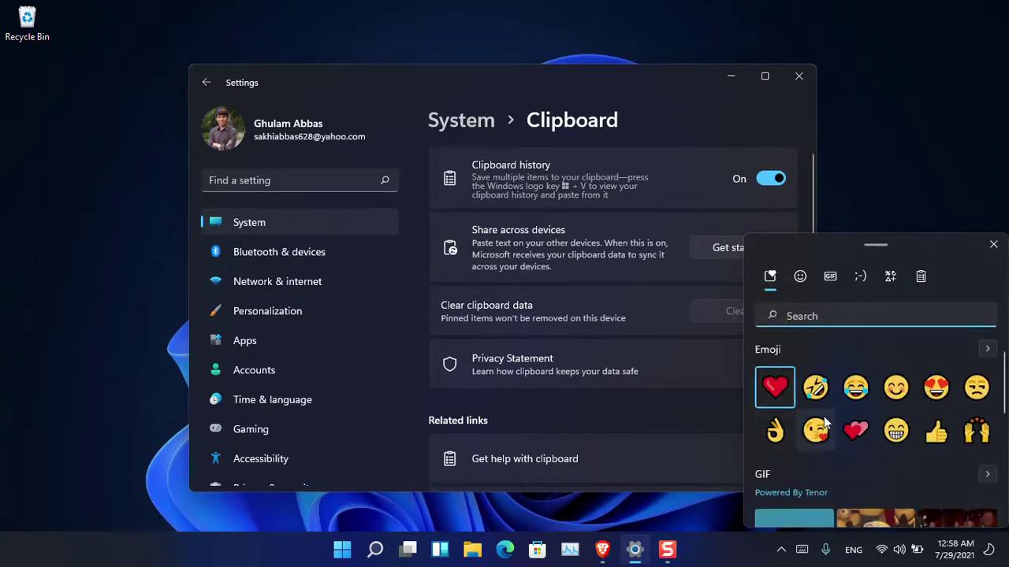
Step: Browse the emoji categories and symbols page, then close the panel and the Settings window
scroll(821, 416, down, 3)
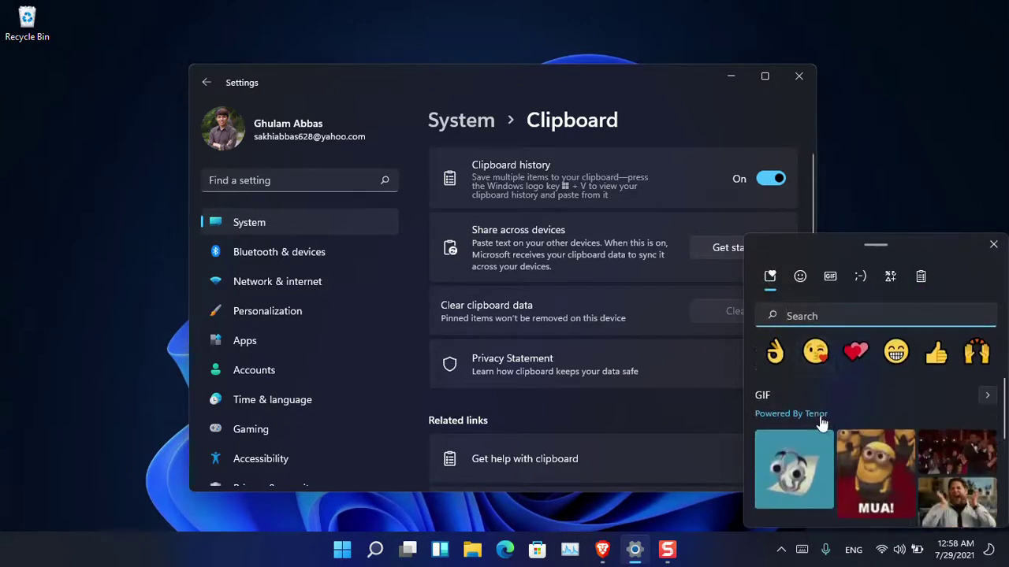
click(805, 278)
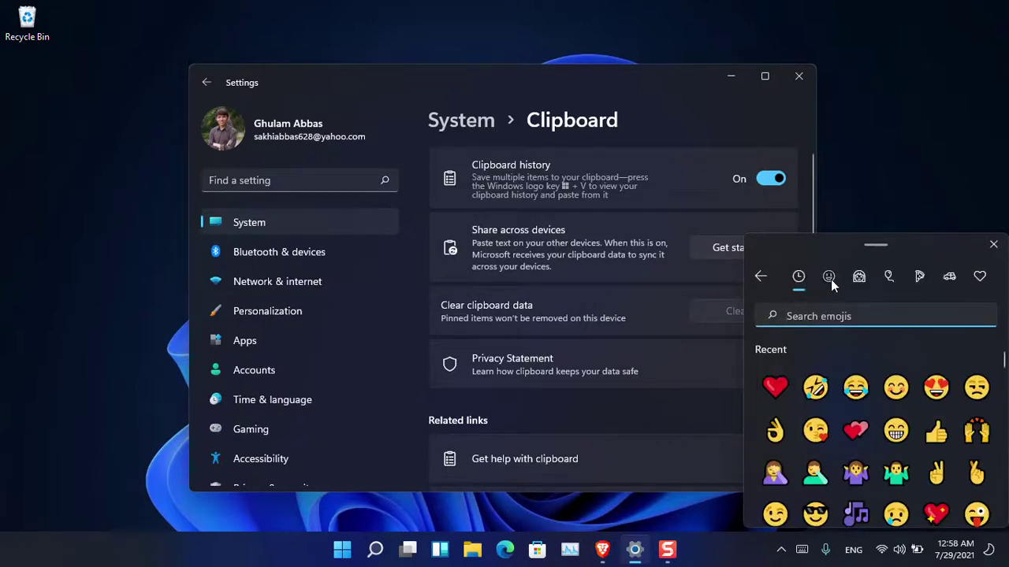
click(829, 277)
click(859, 277)
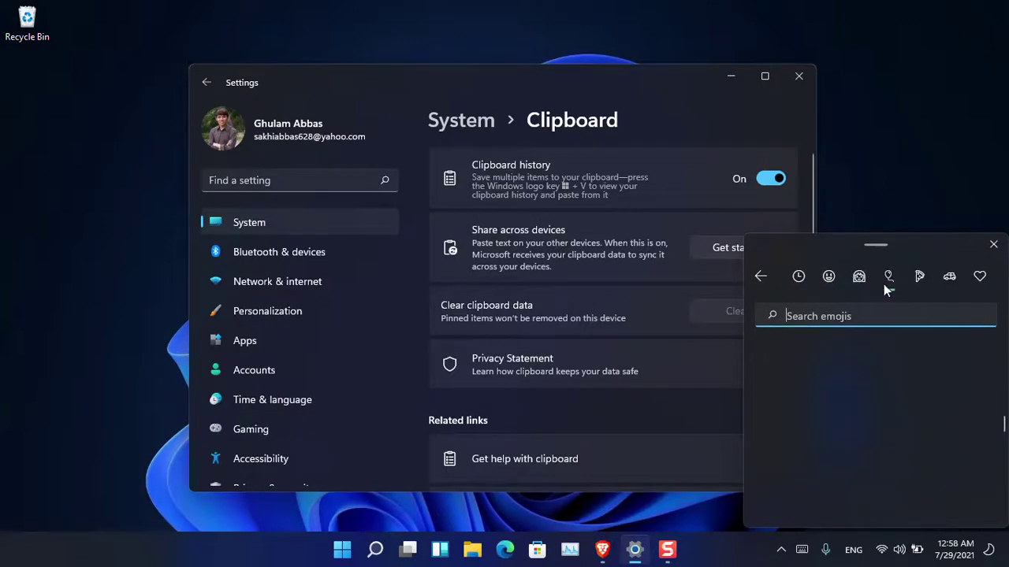
click(888, 278)
click(761, 278)
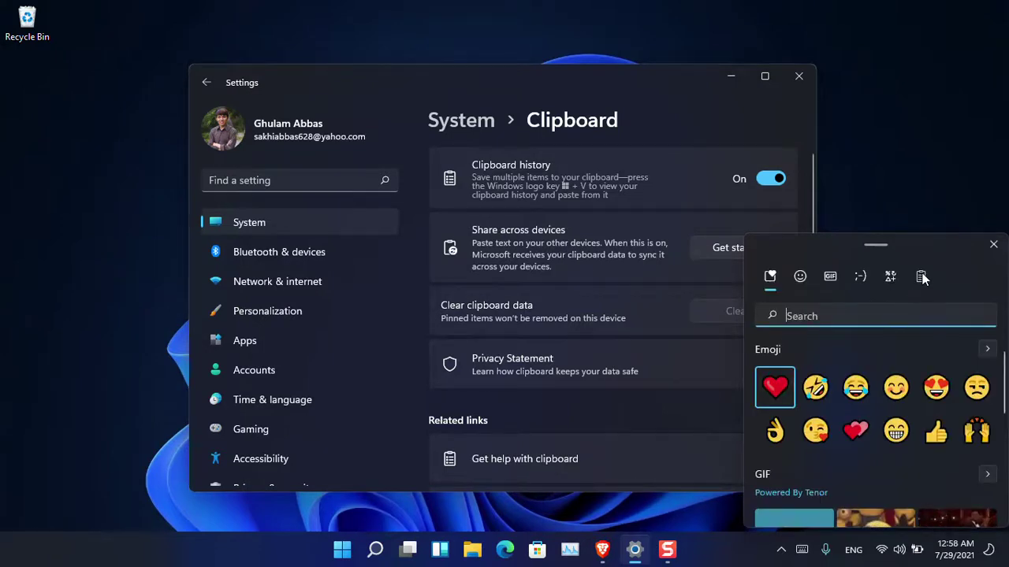
click(889, 277)
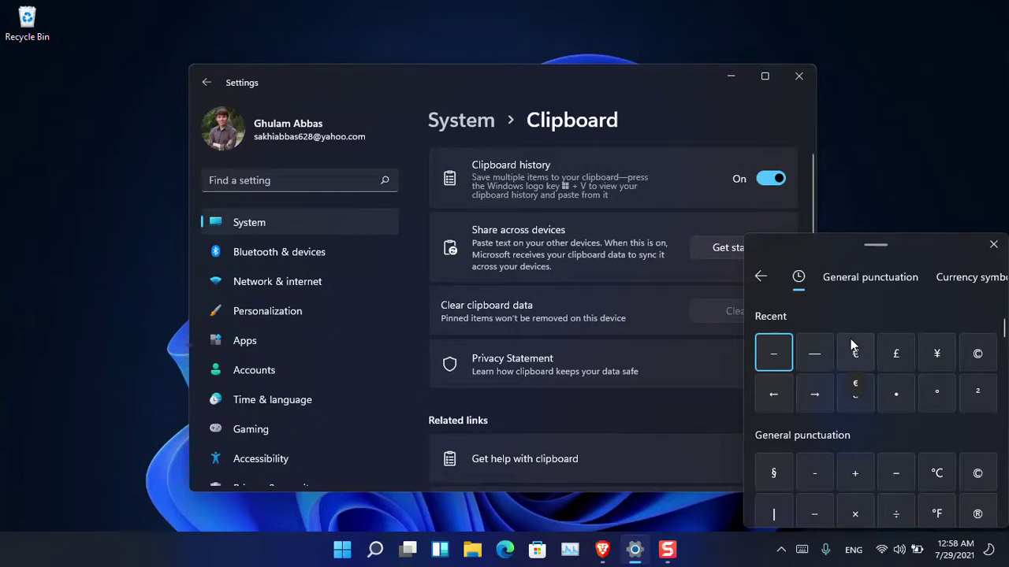
click(993, 247)
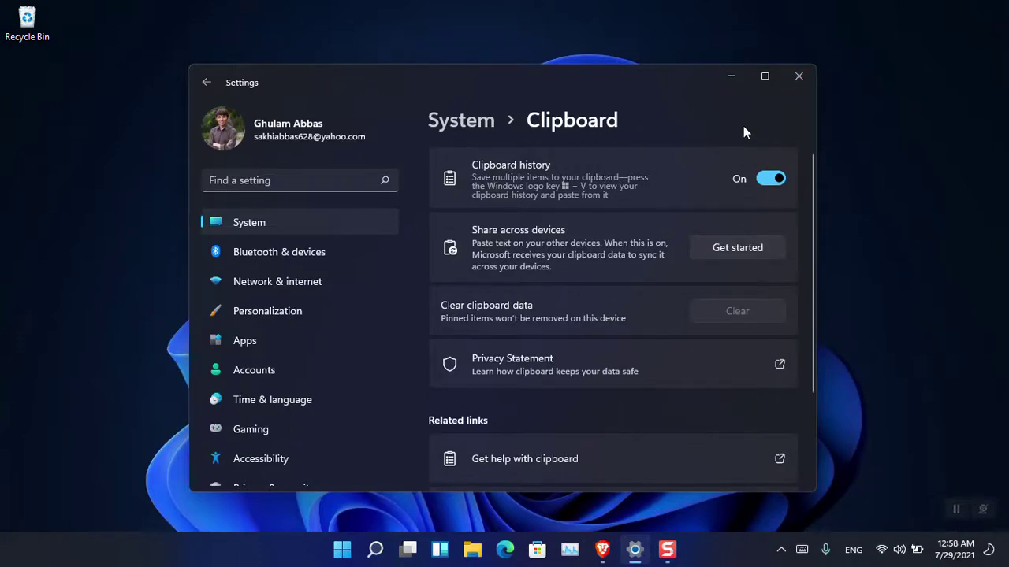
click(796, 82)
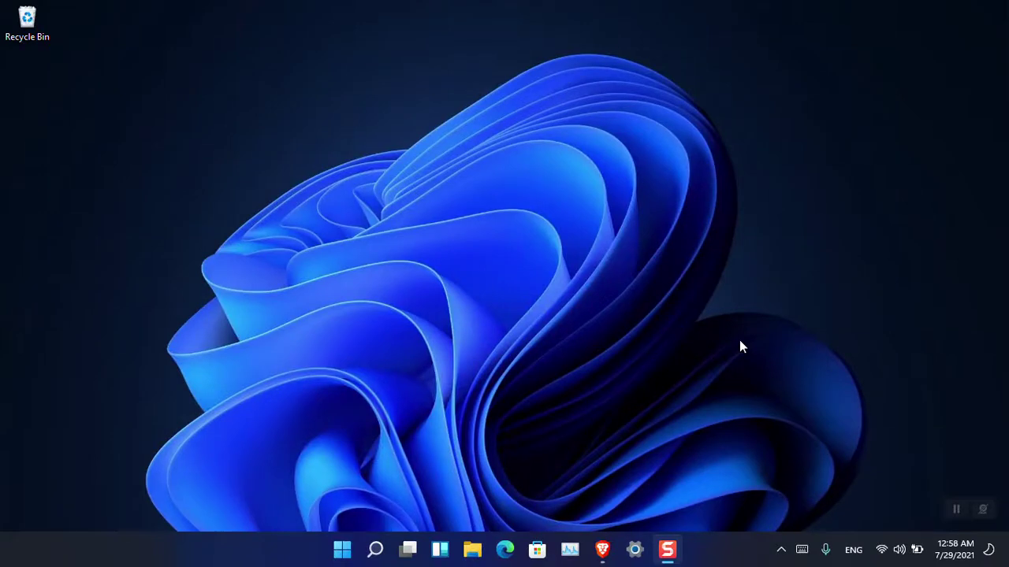